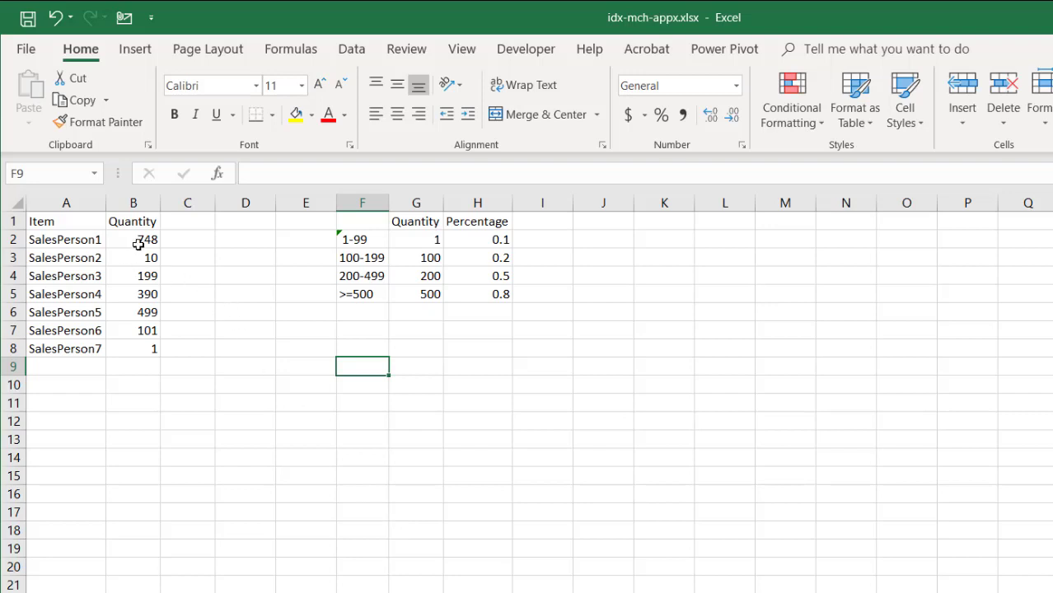
Review quantities 748, 10 and 499 against the tier table's 500 threshold and 0.8 rate
{"action": "left_click_drag", "start_coordinate": [81, 244], "coordinate": [150, 347]}
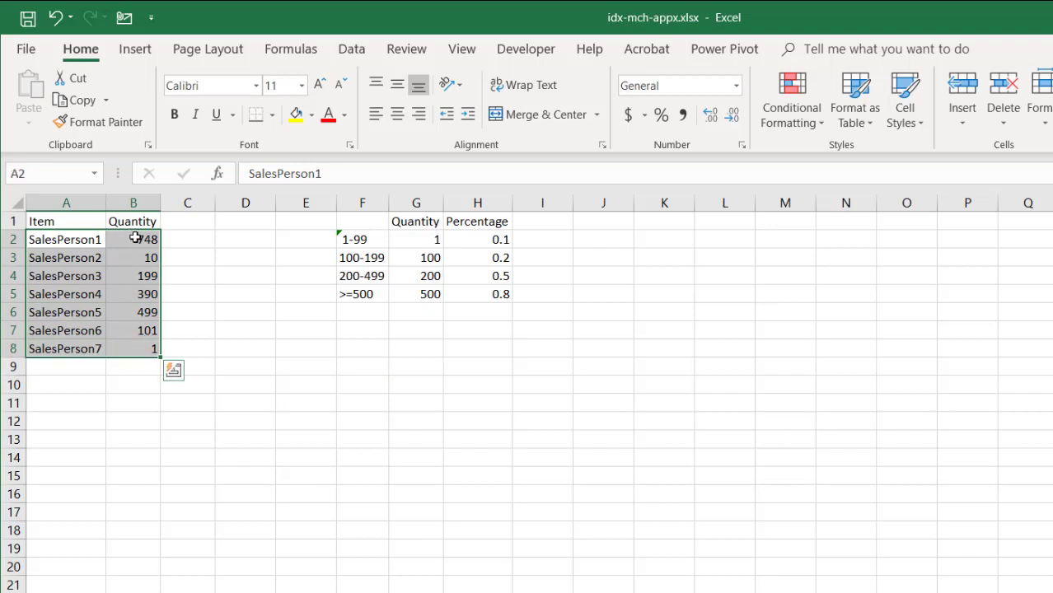
{"action": "left_click", "coordinate": [137, 239]}
{"action": "left_click", "coordinate": [139, 260]}
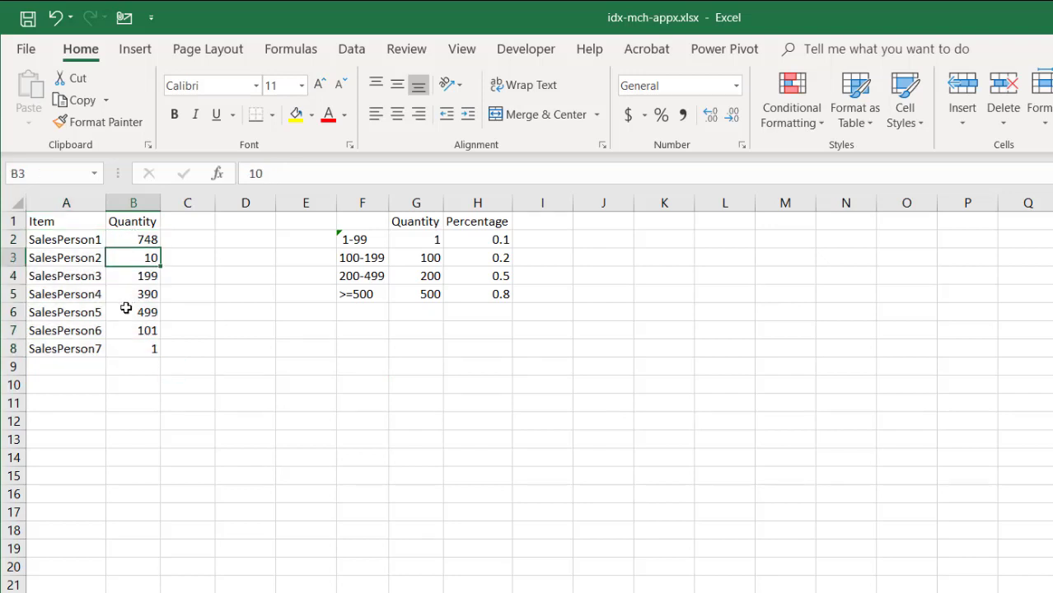
{"action": "left_click", "coordinate": [127, 309]}
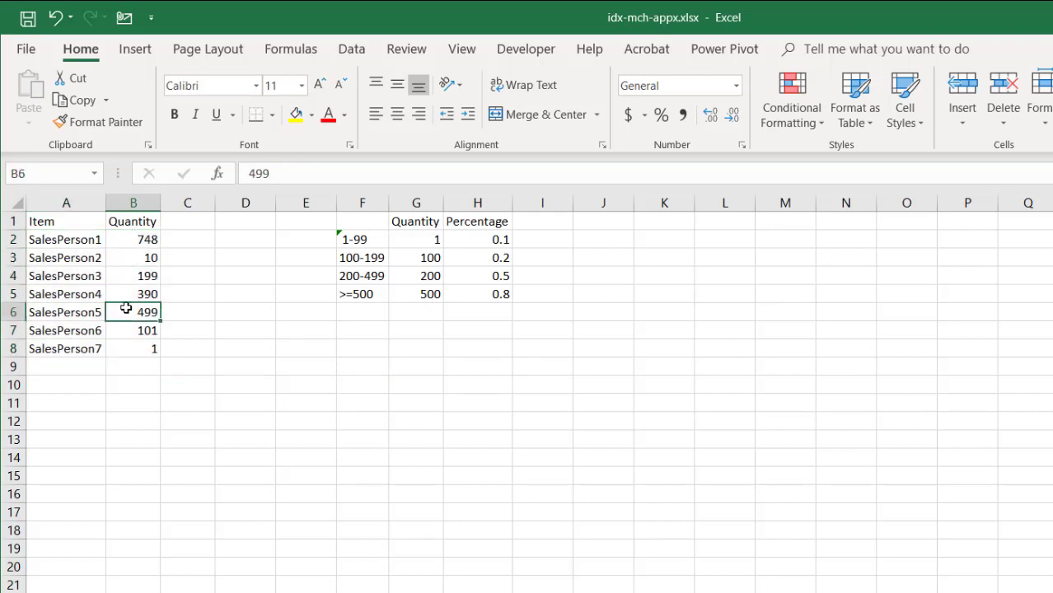
{"action": "left_click", "coordinate": [139, 259]}
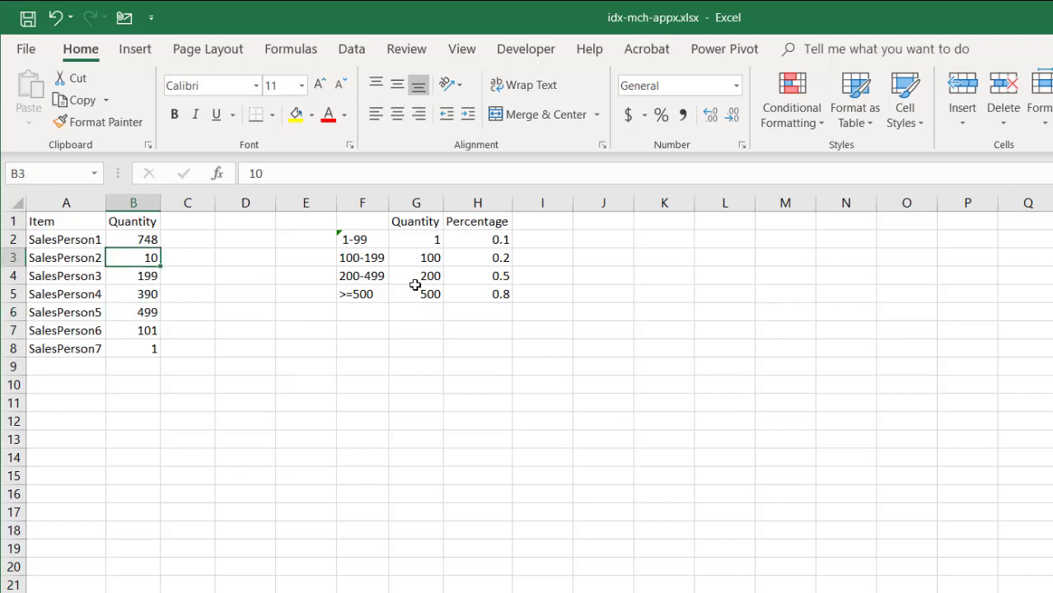
{"action": "left_click", "coordinate": [479, 257]}
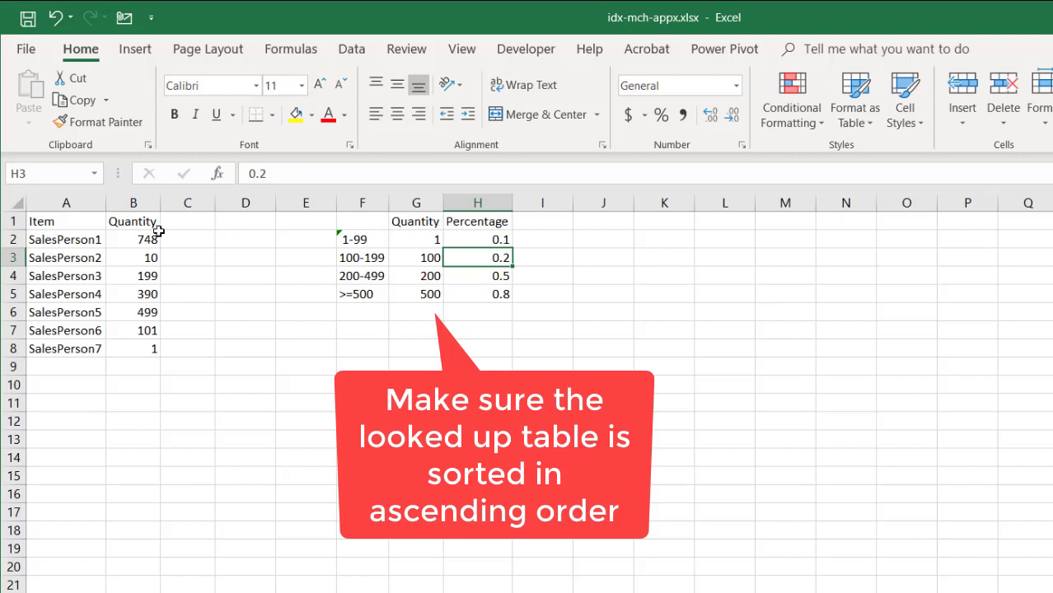
{"action": "left_click", "coordinate": [130, 240]}
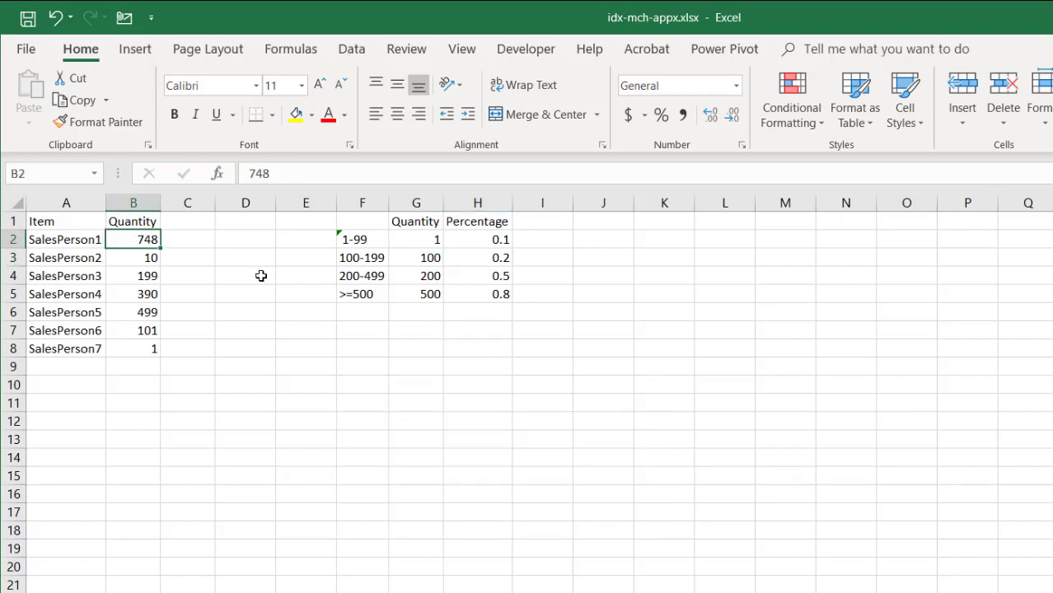
{"action": "left_click", "coordinate": [417, 295]}
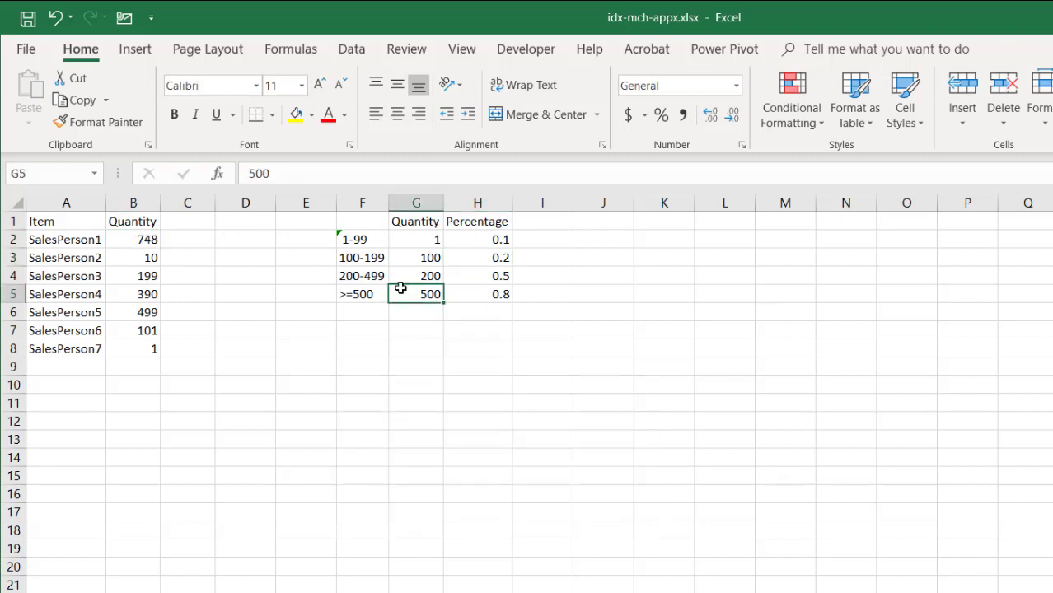
{"action": "left_click", "coordinate": [130, 240]}
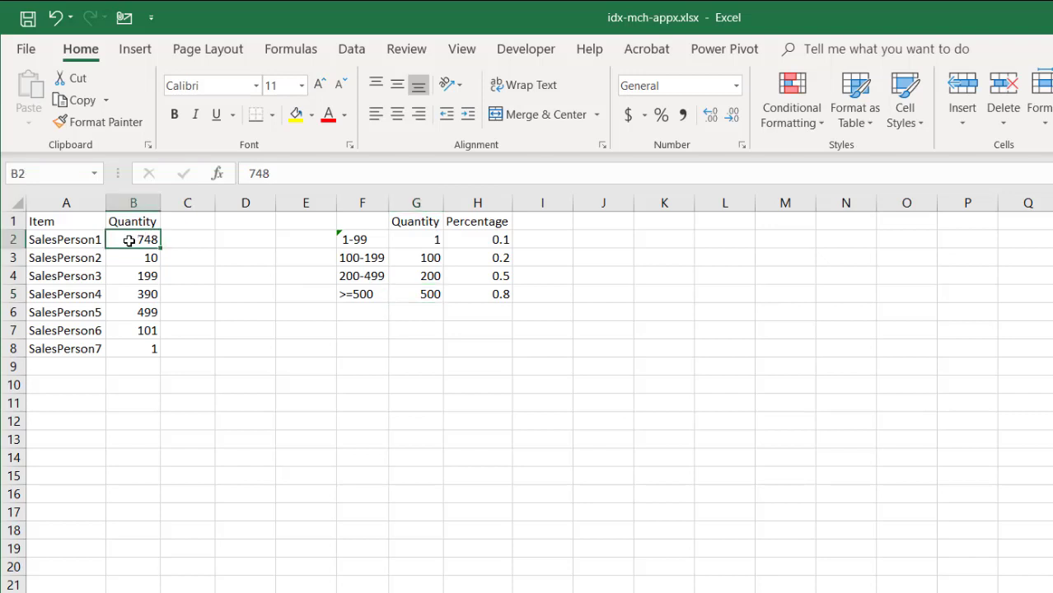
{"action": "left_click", "coordinate": [429, 299]}
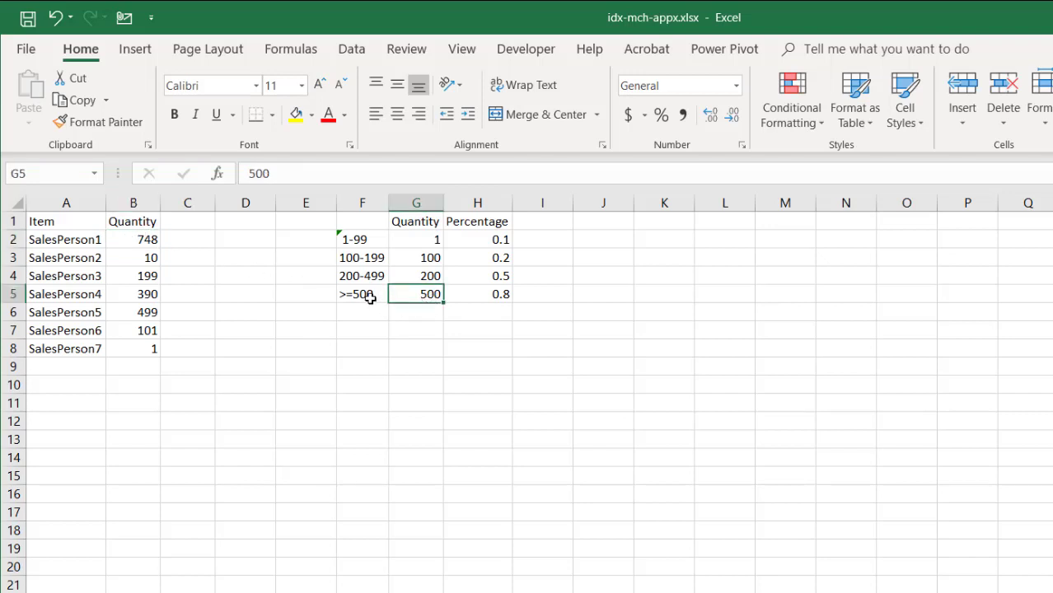
{"action": "left_click", "coordinate": [470, 298]}
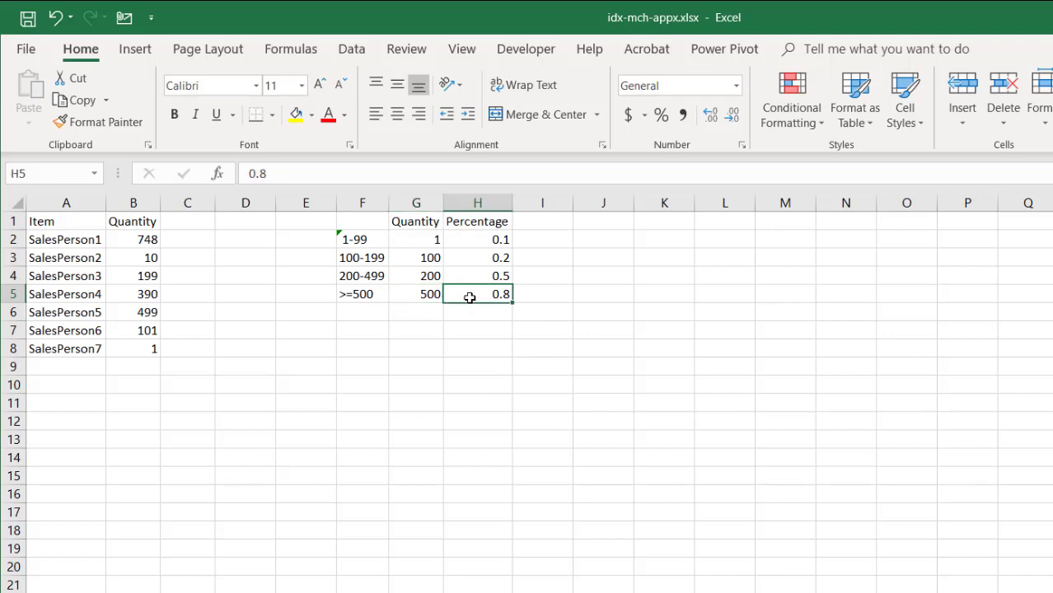
Compare quantity 10 with the 1 and 100 tier thresholds and the 0.1 lowest-tier rate
{"action": "left_click", "coordinate": [146, 262]}
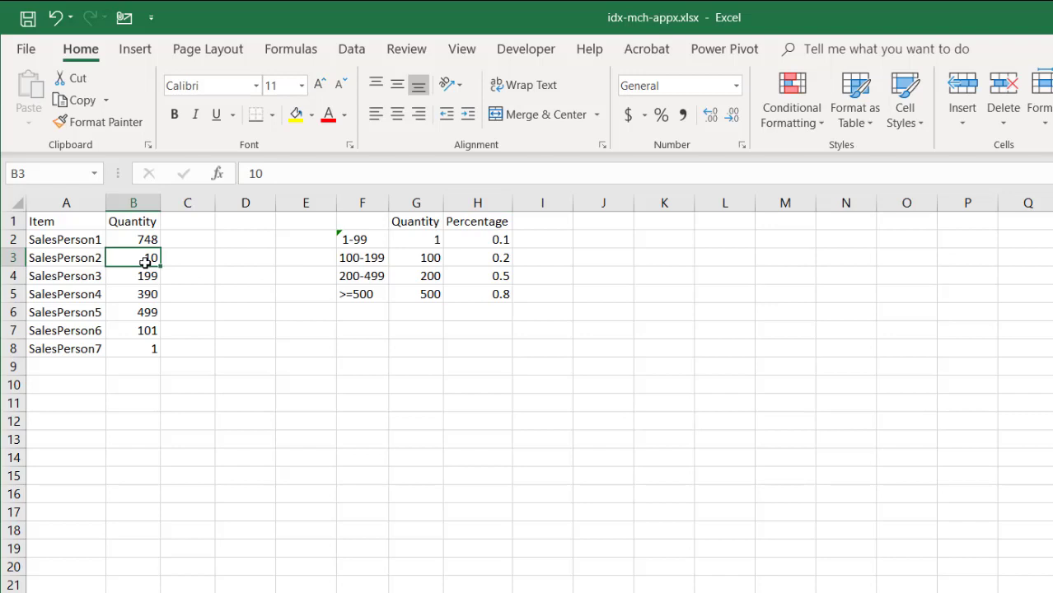
{"action": "left_click", "coordinate": [419, 260]}
{"action": "left_click", "coordinate": [417, 242]}
{"action": "left_click", "coordinate": [416, 258]}
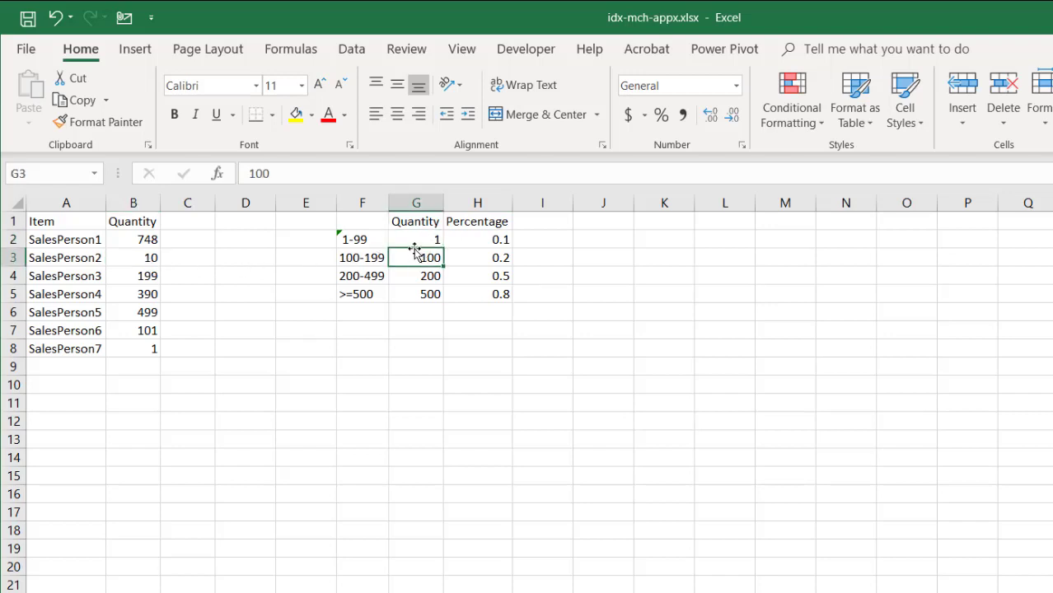
{"action": "left_click", "coordinate": [419, 239]}
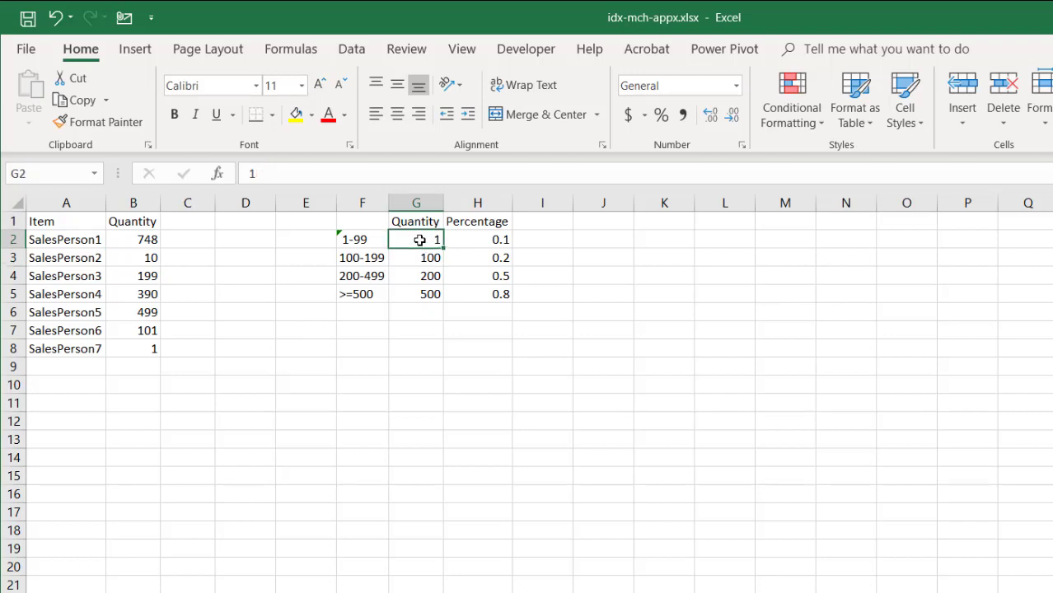
{"action": "left_click", "coordinate": [364, 240]}
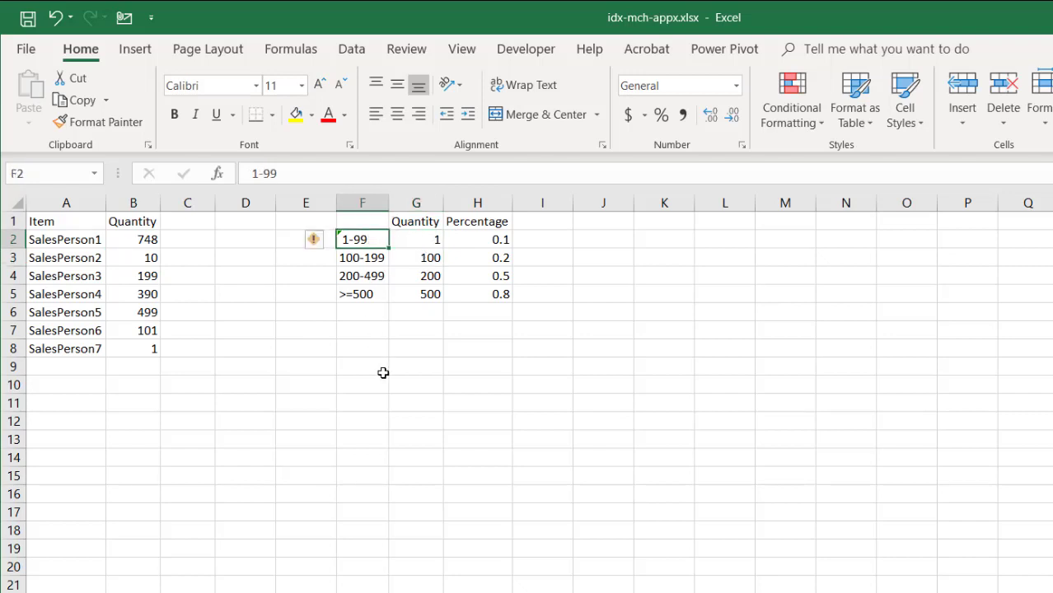
{"action": "left_click", "coordinate": [478, 238]}
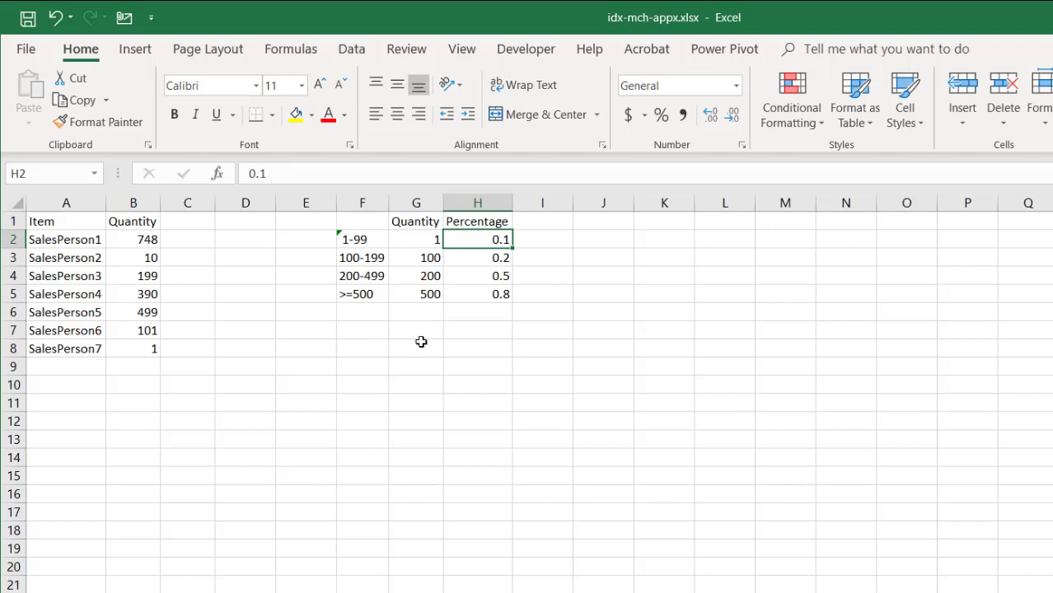
{"action": "left_click", "coordinate": [367, 351]}
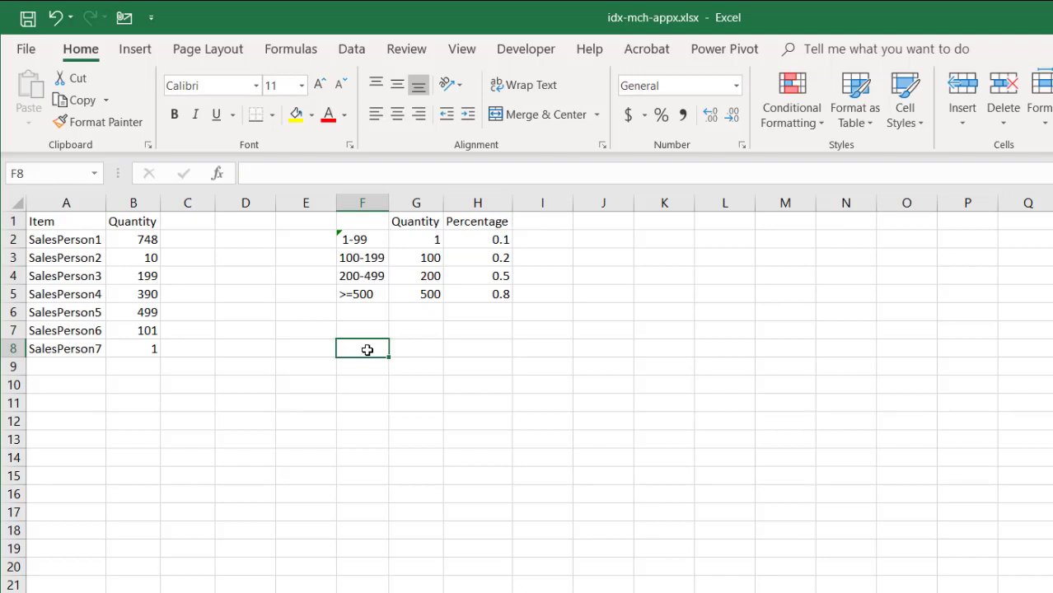
Enter the heading 'Pct Comm' in C1 and begin an =index formula in C2
{"action": "left_click", "coordinate": [179, 239]}
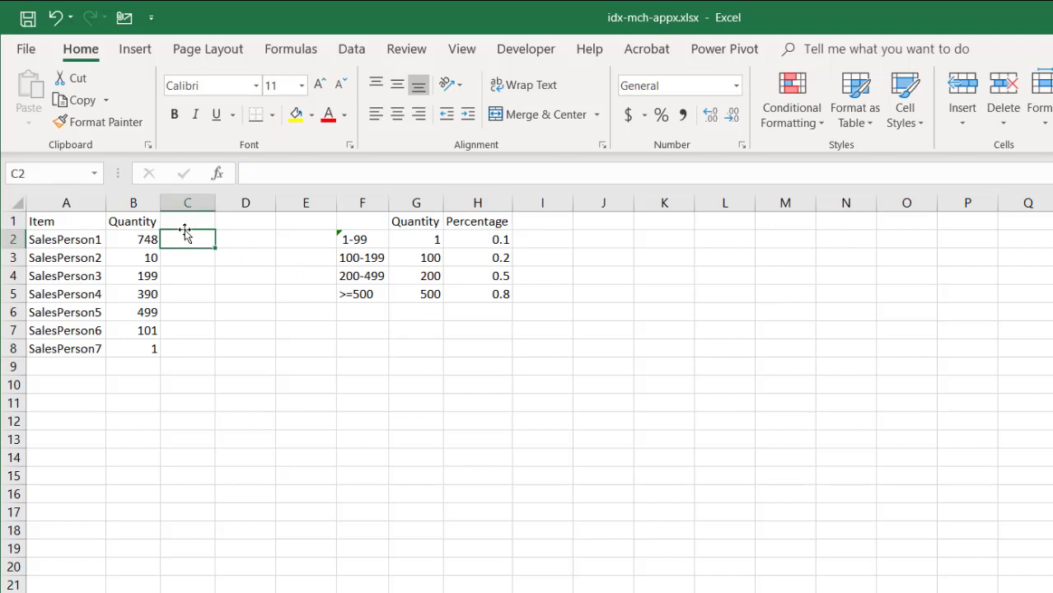
{"action": "left_click", "coordinate": [190, 220]}
{"action": "type", "text": "Pct"}
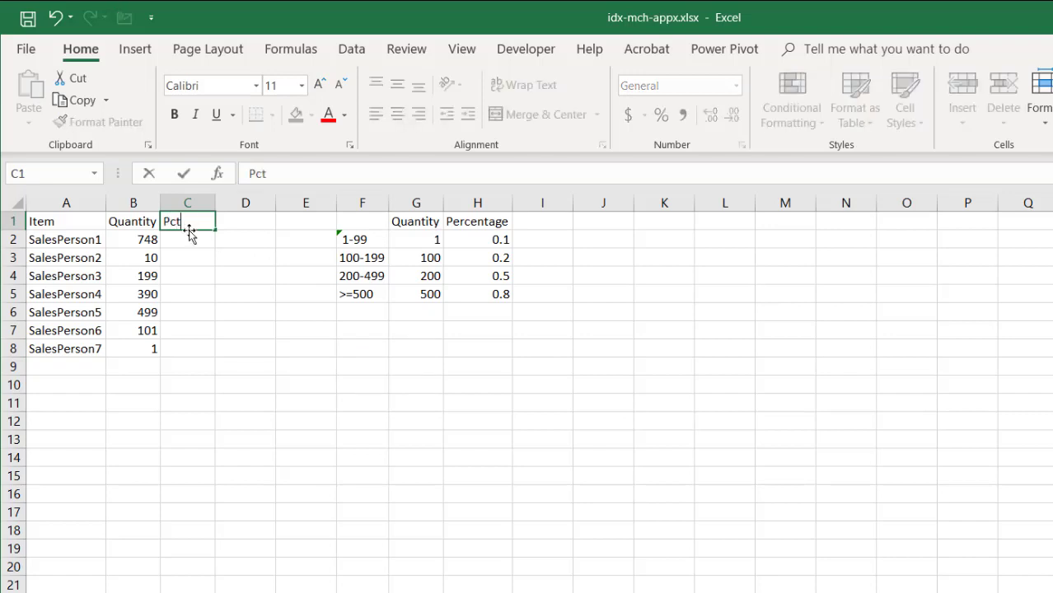
{"action": "type", "text": " comm"}
{"action": "key", "text": "BackSpace"}
{"action": "key", "text": "BackSpace"}
{"action": "key", "text": "BackSpace"}
{"action": "key", "text": "BackSpace"}
{"action": "type", "text": "ct Co"}
{"action": "key", "text": "BackSpace"}
{"action": "key", "text": "BackSpace"}
{"action": "key", "text": "BackSpace"}
{"action": "type", "text": "Comm"}
{"action": "left_click", "coordinate": [195, 238]}
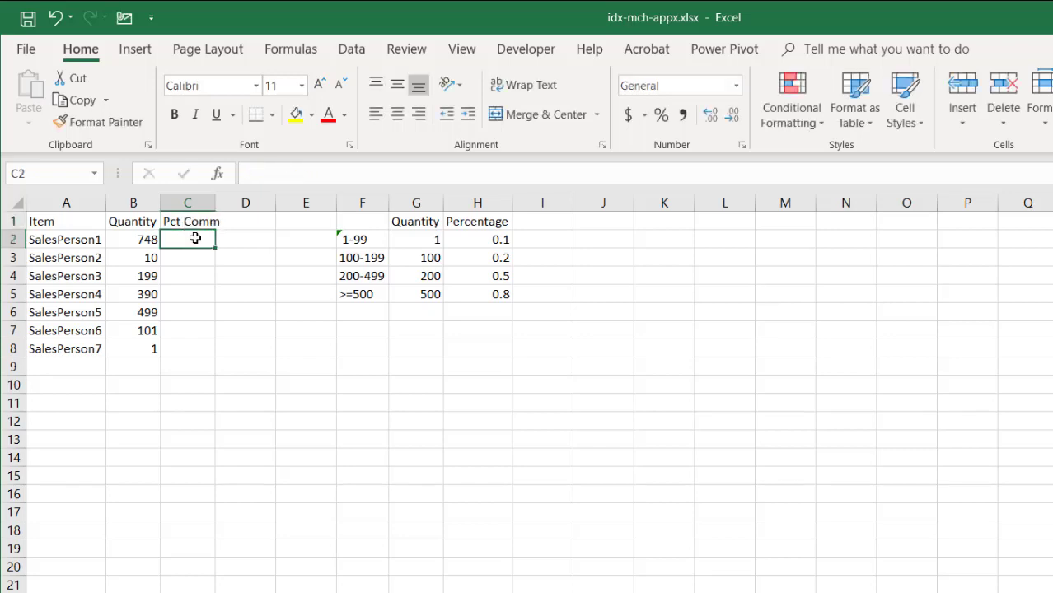
{"action": "type", "text": "=inde"}
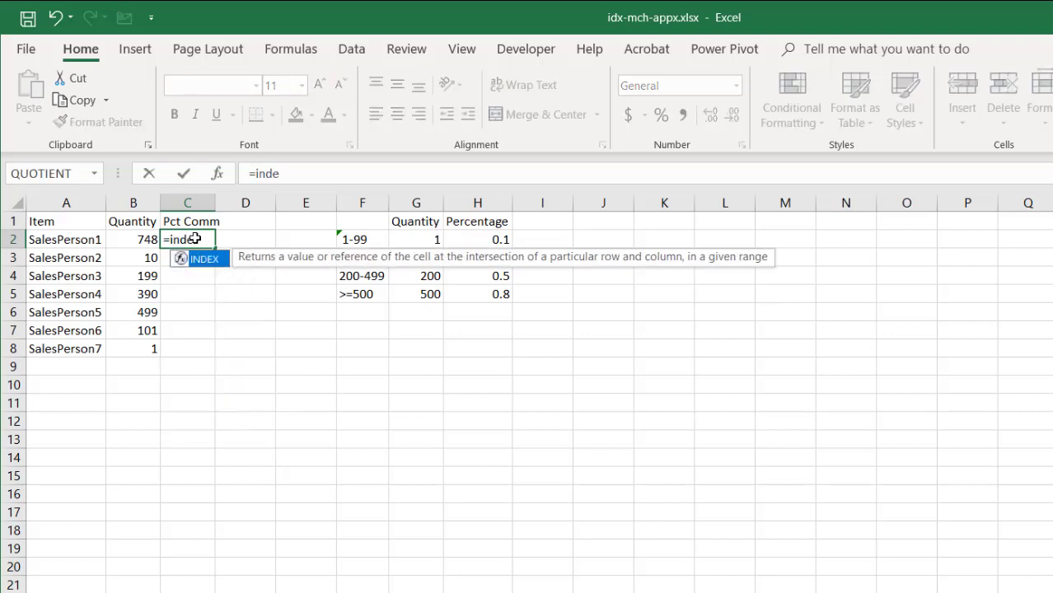
{"action": "type", "text": "x"}
Set the INDEX range to the locked percentage column $H$2:$H$5
{"action": "left_click", "coordinate": [314, 173]}
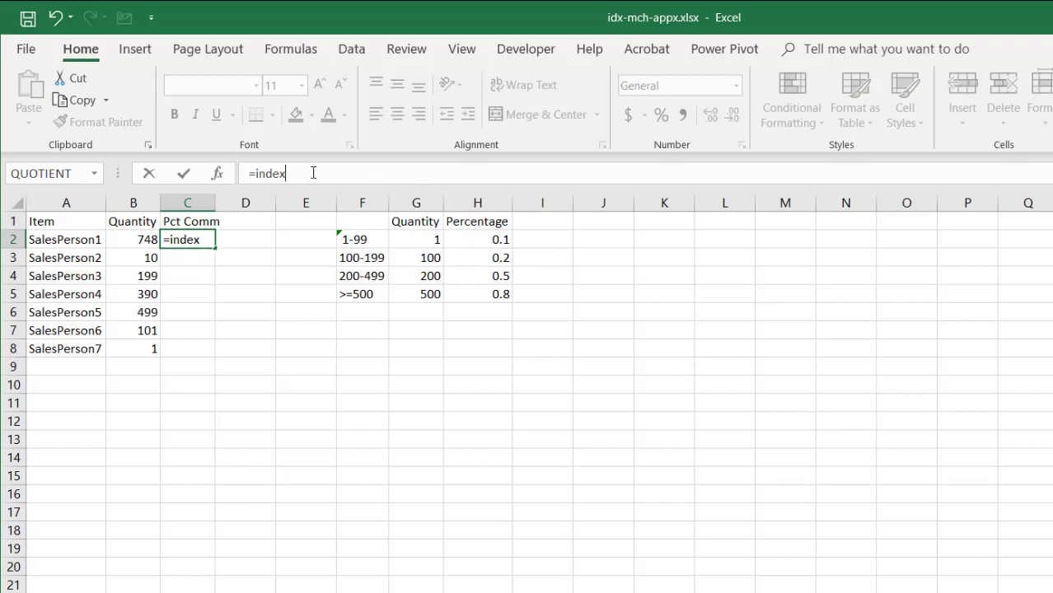
{"action": "type", "text": "("}
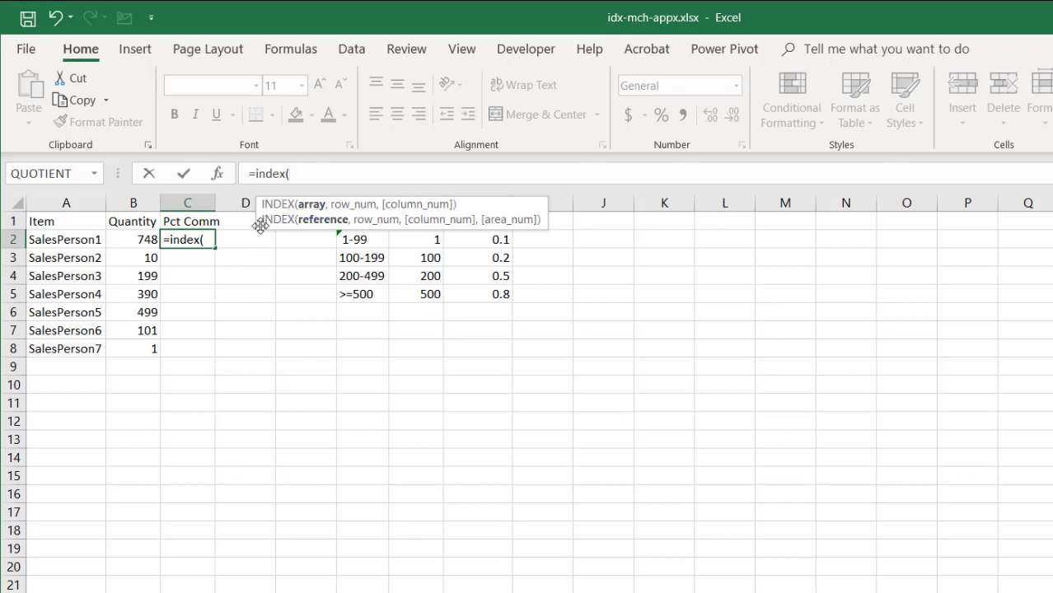
{"action": "left_click_drag", "start_coordinate": [260, 225], "coordinate": [261, 367]}
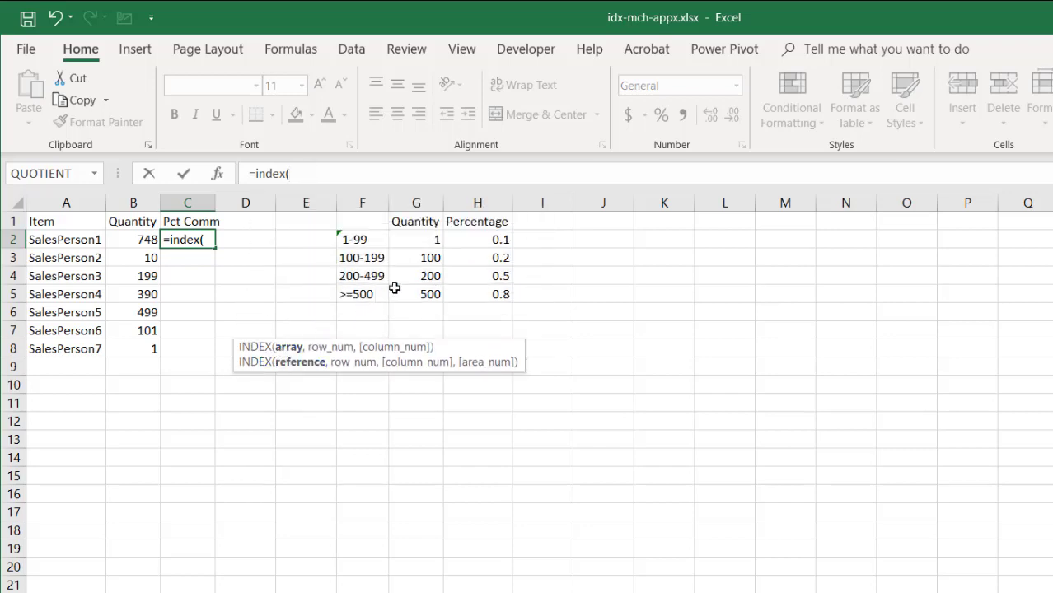
{"action": "left_click_drag", "start_coordinate": [486, 239], "coordinate": [477, 290]}
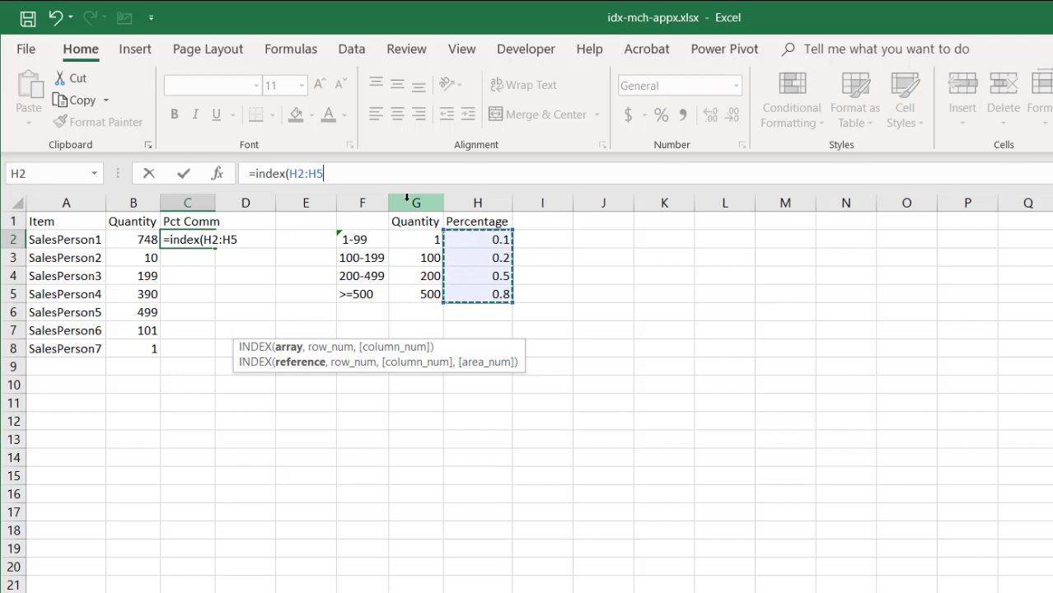
{"action": "key", "text": "F4"}
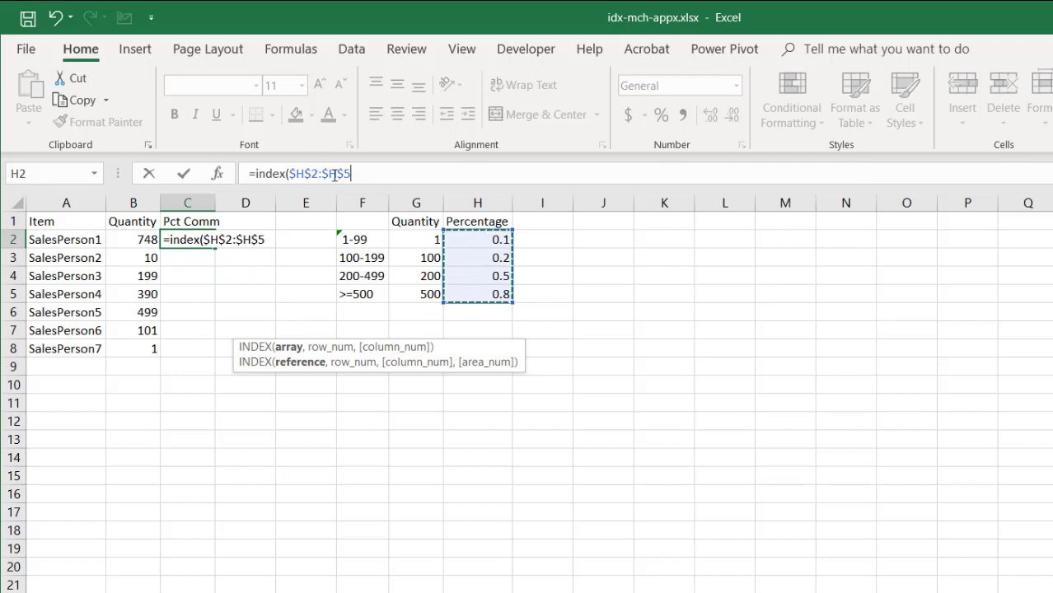
Add MATCH(B2,$G$2:$G$5,1) so B2 is approximately matched against the locked quantity tiers
{"action": "type", "text": ","}
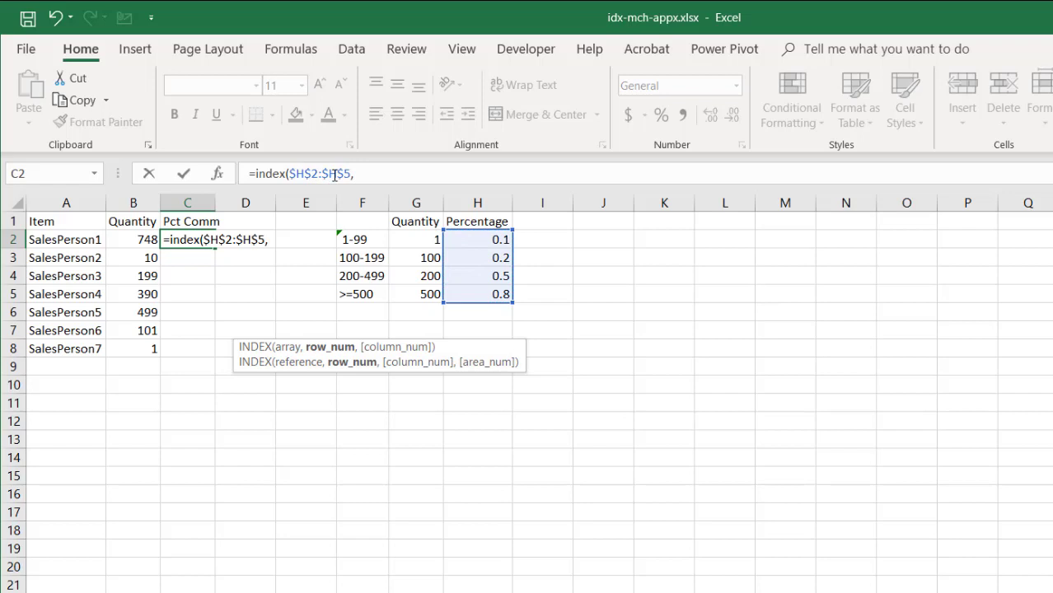
{"action": "type", "text": "mat"}
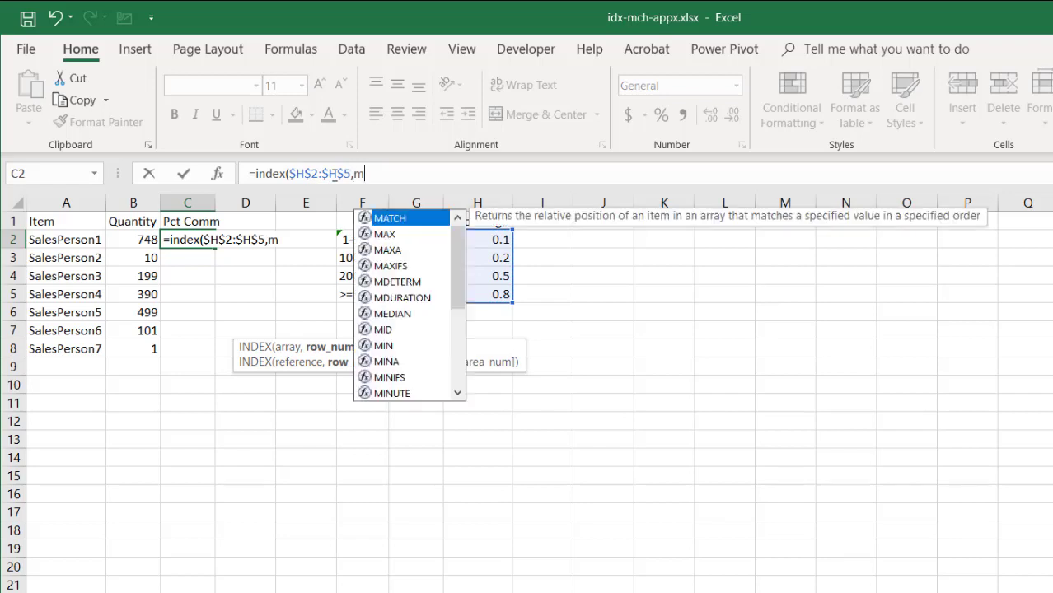
{"action": "double_click", "coordinate": [393, 219]}
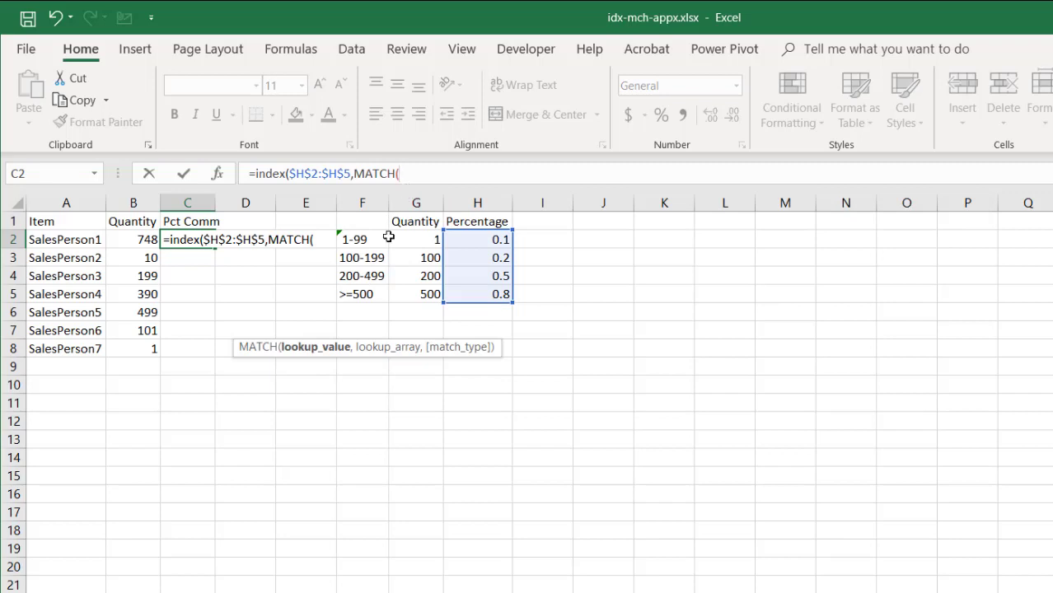
{"action": "left_click", "coordinate": [125, 238]}
{"action": "type", "text": ","}
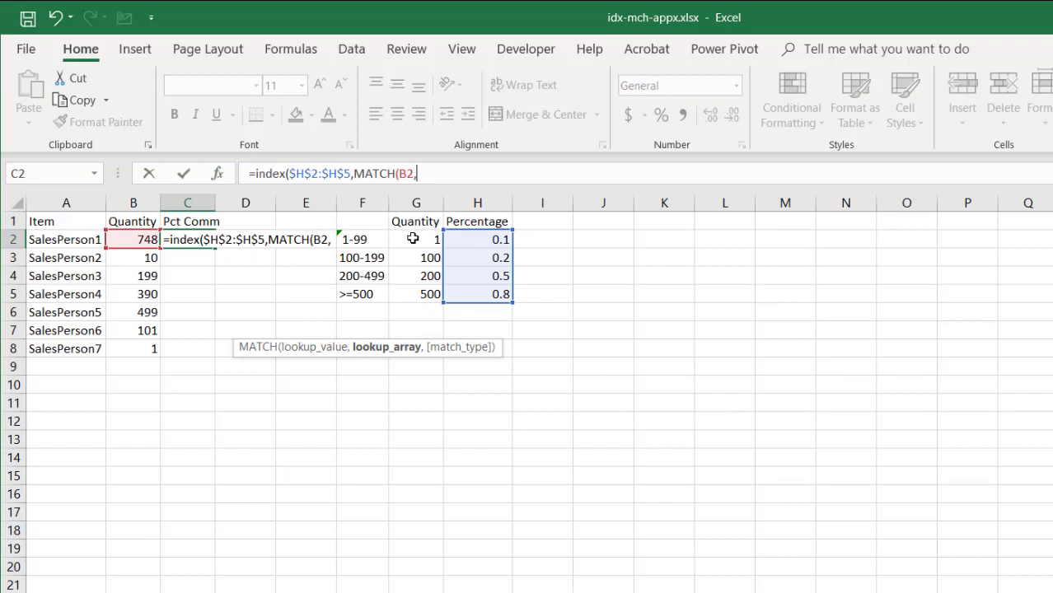
{"action": "left_click_drag", "start_coordinate": [412, 238], "coordinate": [415, 299]}
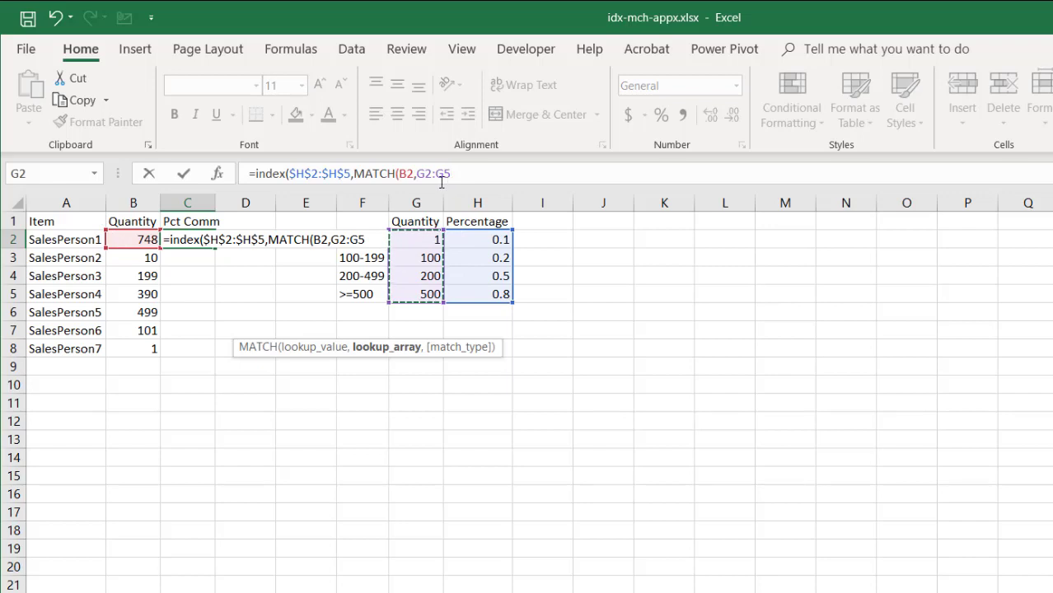
{"action": "key", "text": "F4"}
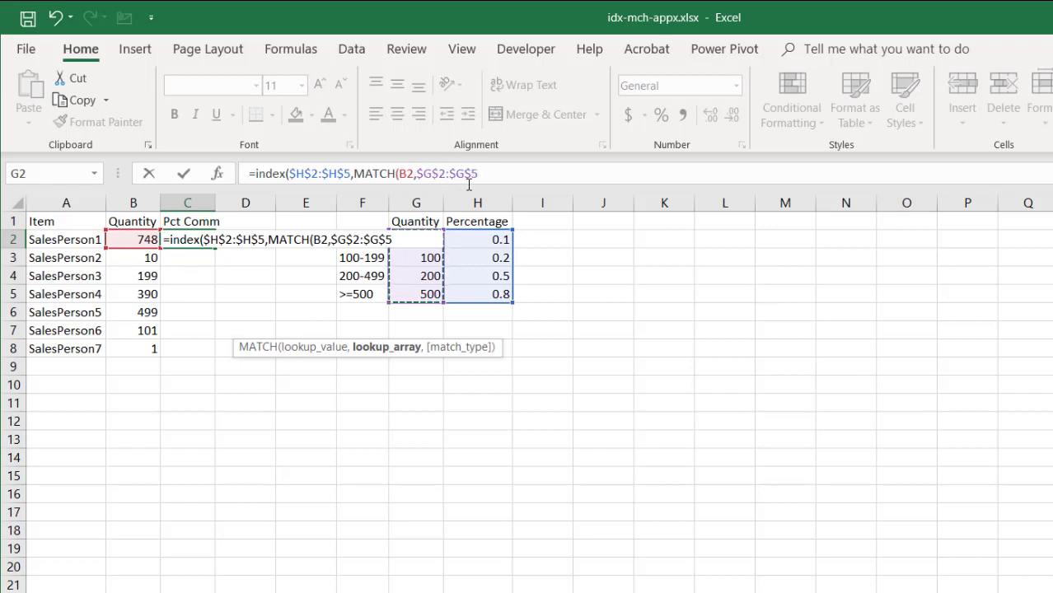
{"action": "type", "text": ","}
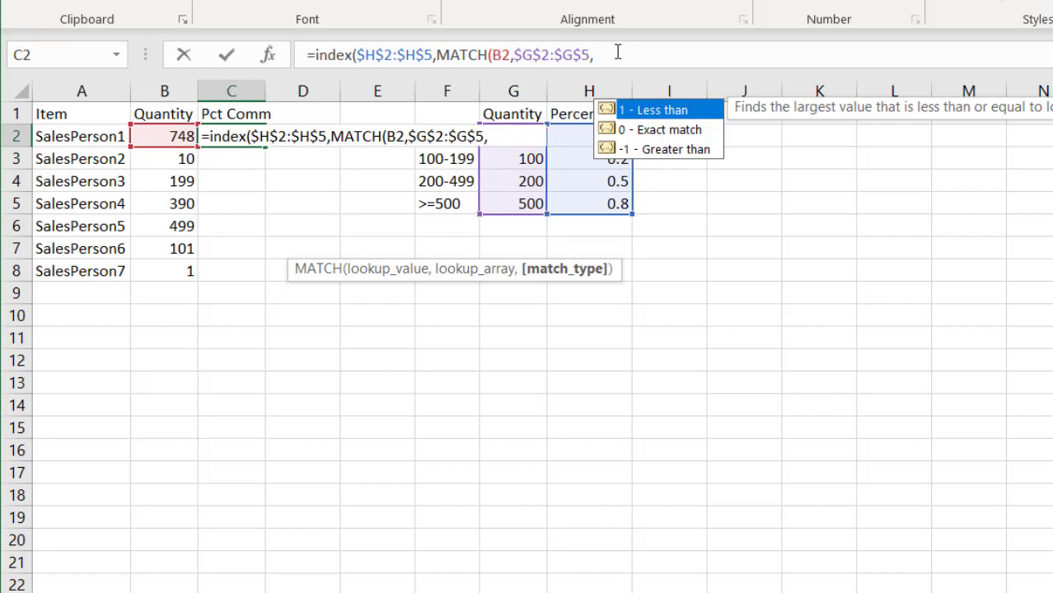
{"action": "type", "text": "1)"}
Enter the formula, accept Excel's parenthesis correction, and confirm C2 shows 0.8
{"action": "key", "text": "Return"}
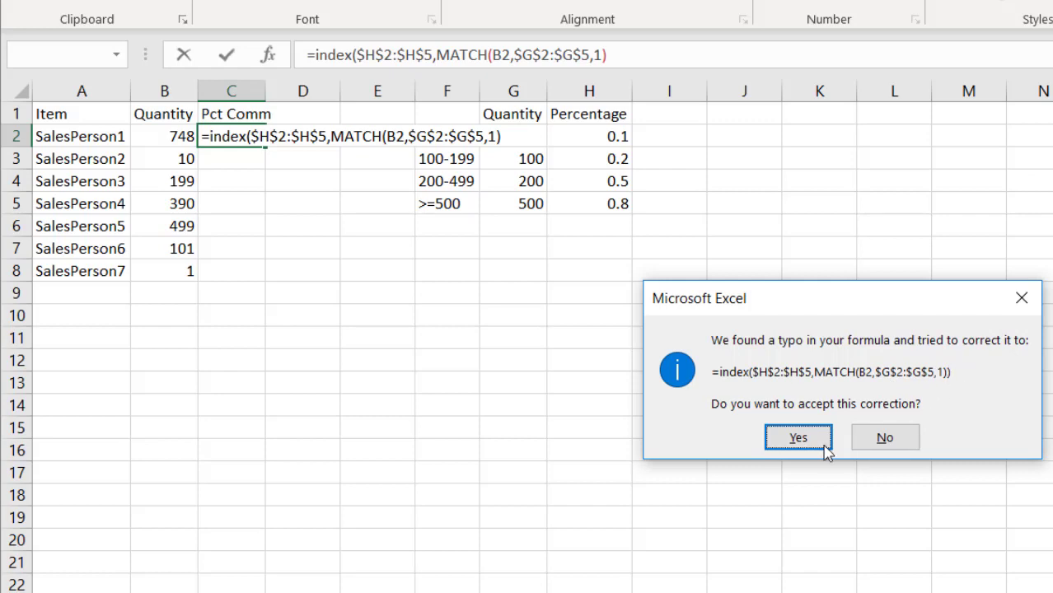
{"action": "left_click", "coordinate": [799, 437]}
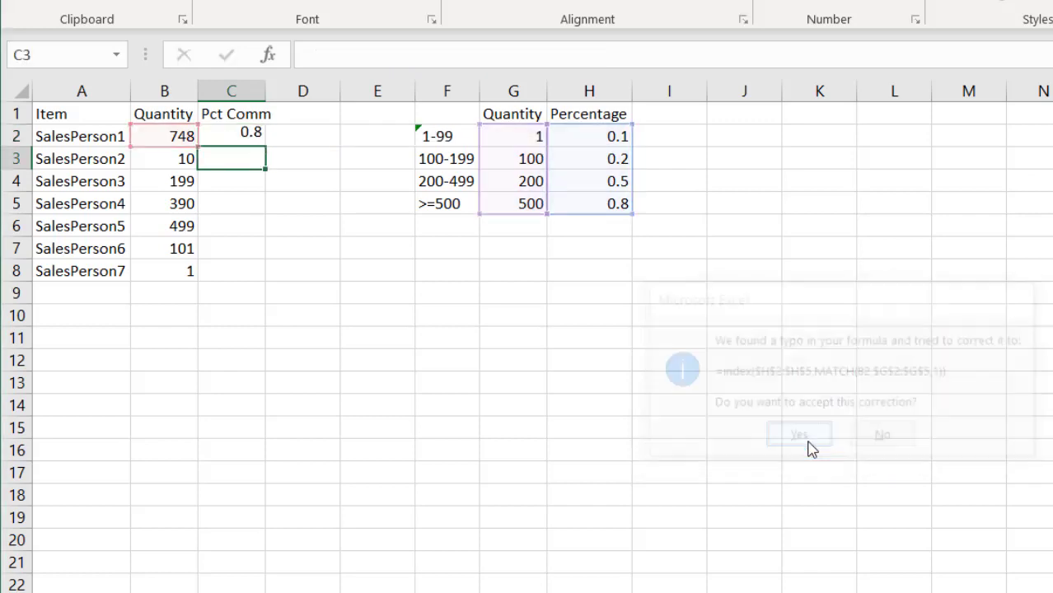
{"action": "left_click", "coordinate": [238, 136]}
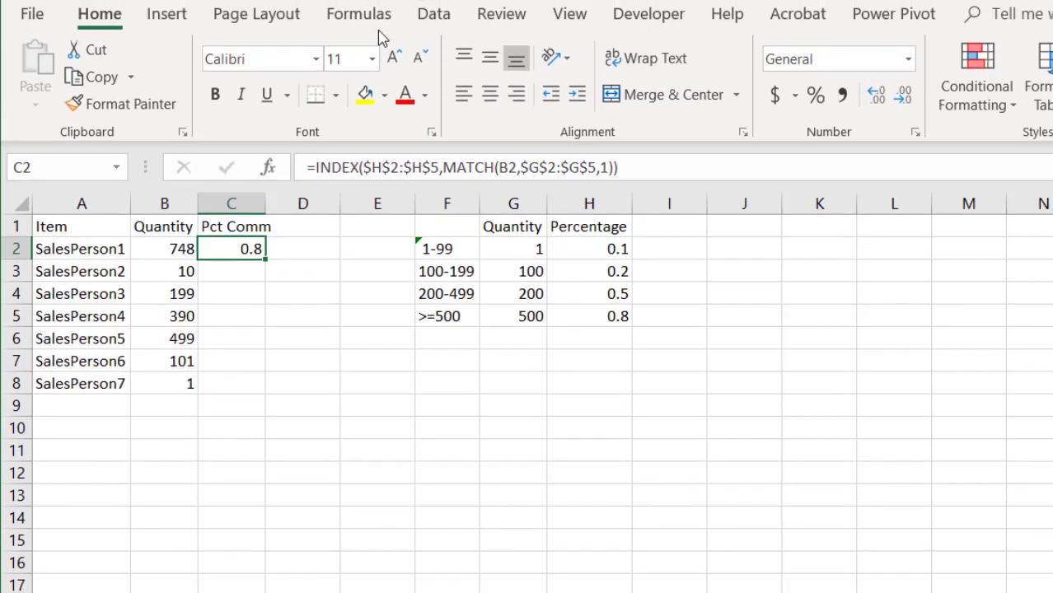
Evaluate C2's formula step by step: B2 to 748, MATCH to position 4, INDEX to 0.8
{"action": "left_click", "coordinate": [372, 33]}
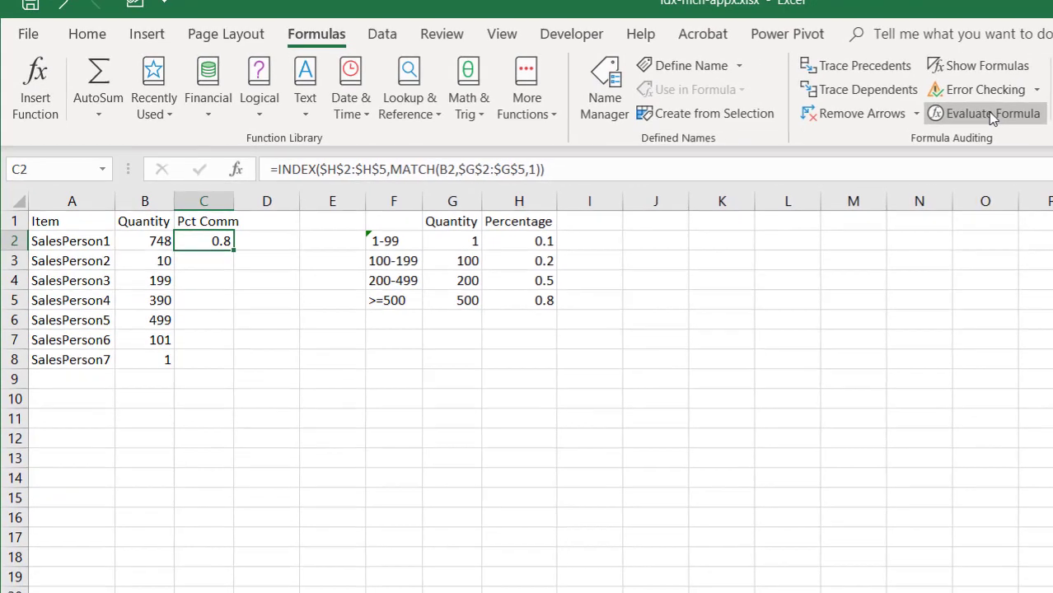
{"action": "left_click", "coordinate": [991, 115]}
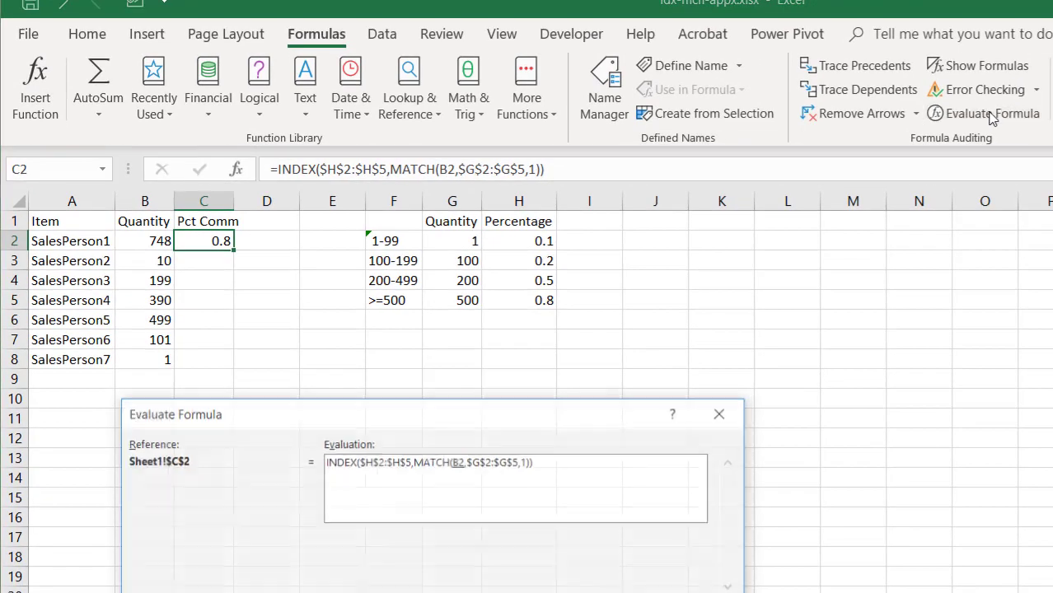
{"action": "left_click_drag", "start_coordinate": [522, 411], "coordinate": [673, 378]}
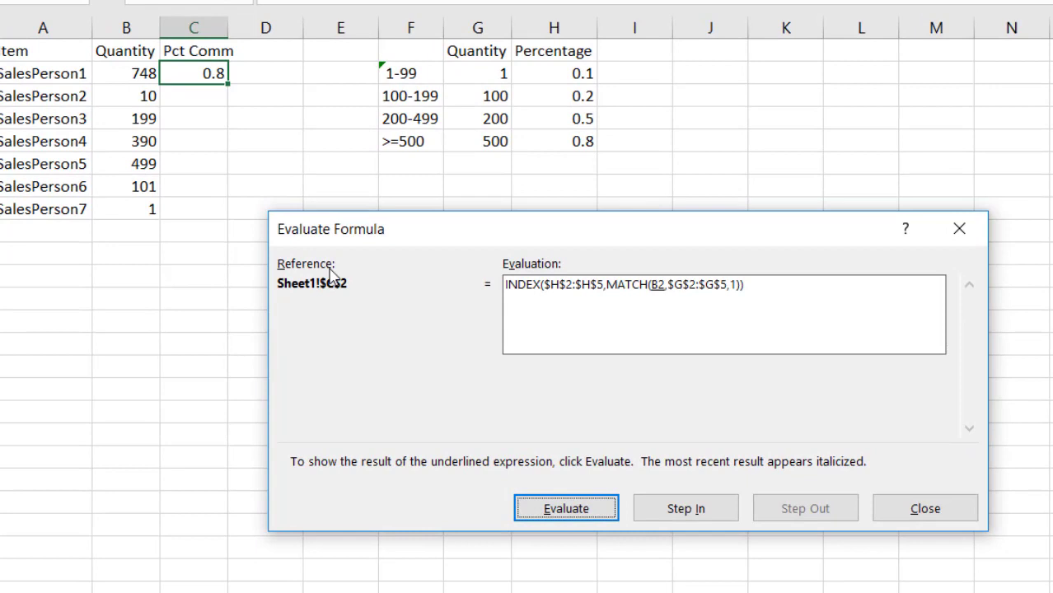
{"action": "left_click", "coordinate": [561, 508]}
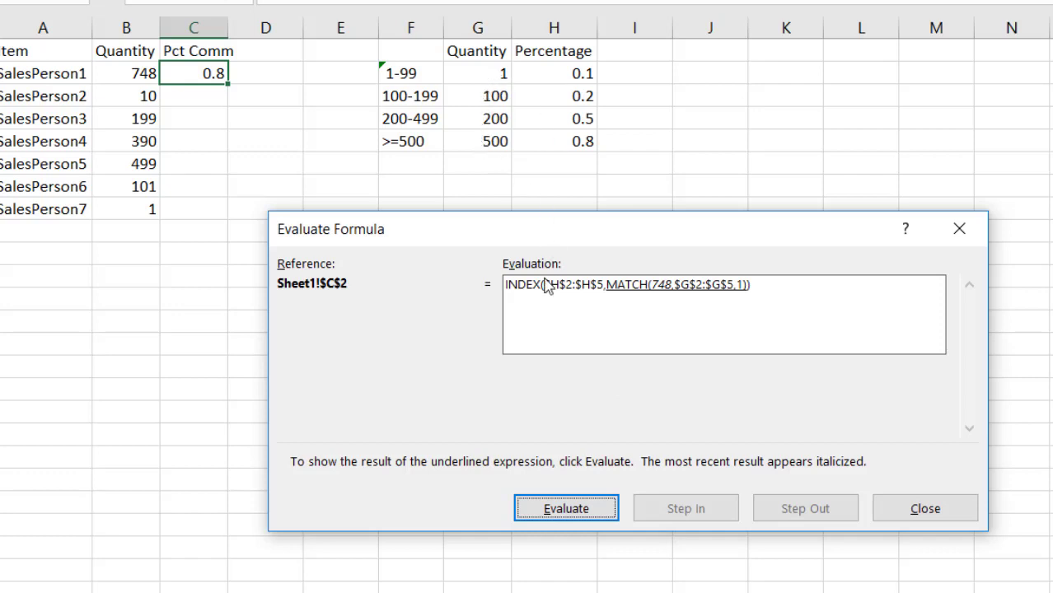
{"action": "left_click", "coordinate": [566, 511]}
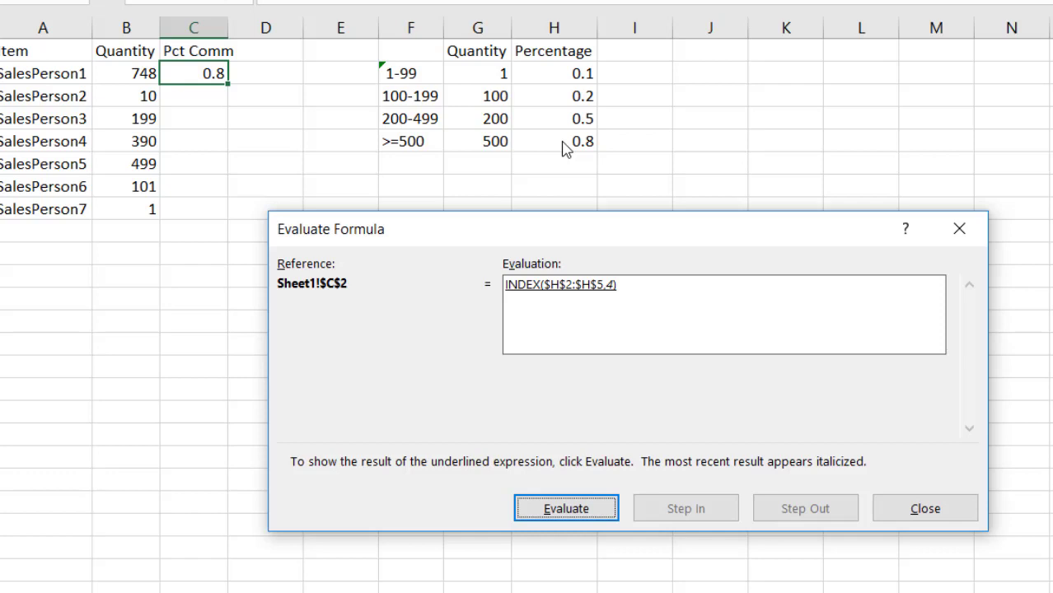
{"action": "left_click", "coordinate": [576, 516]}
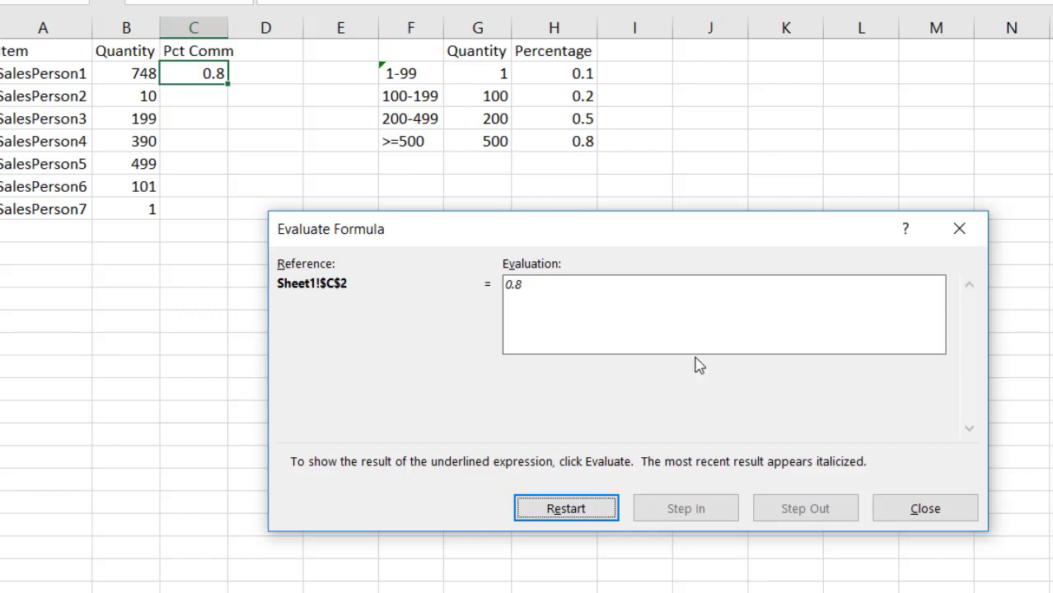
Fill the formula down to C8 and check results 0.1, 0.2, 0.5, 0.5, 0.2, 0.1
{"action": "left_click", "coordinate": [966, 518]}
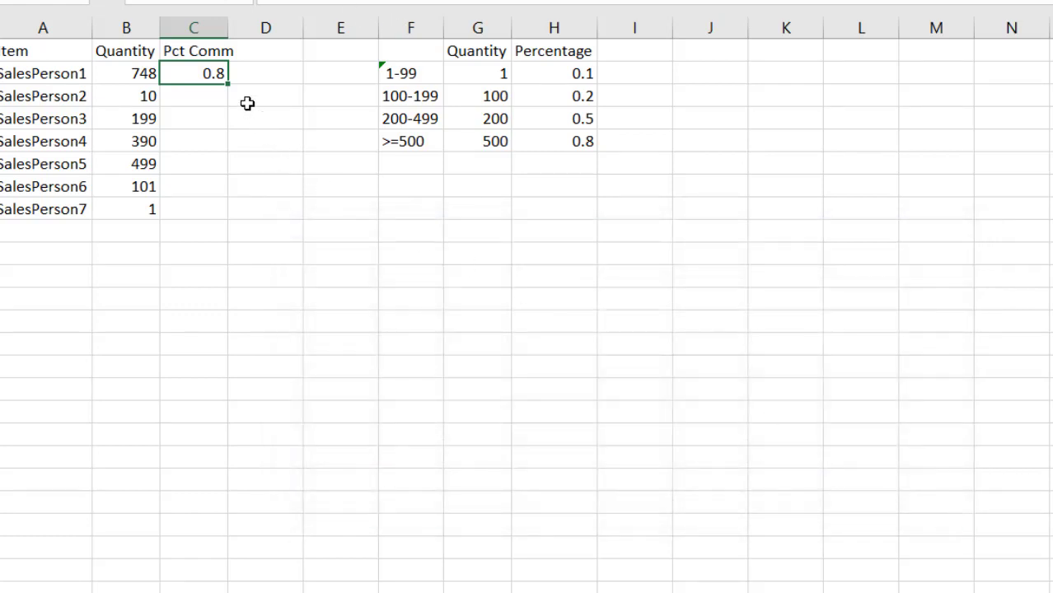
{"action": "left_click_drag", "start_coordinate": [226, 83], "coordinate": [228, 219]}
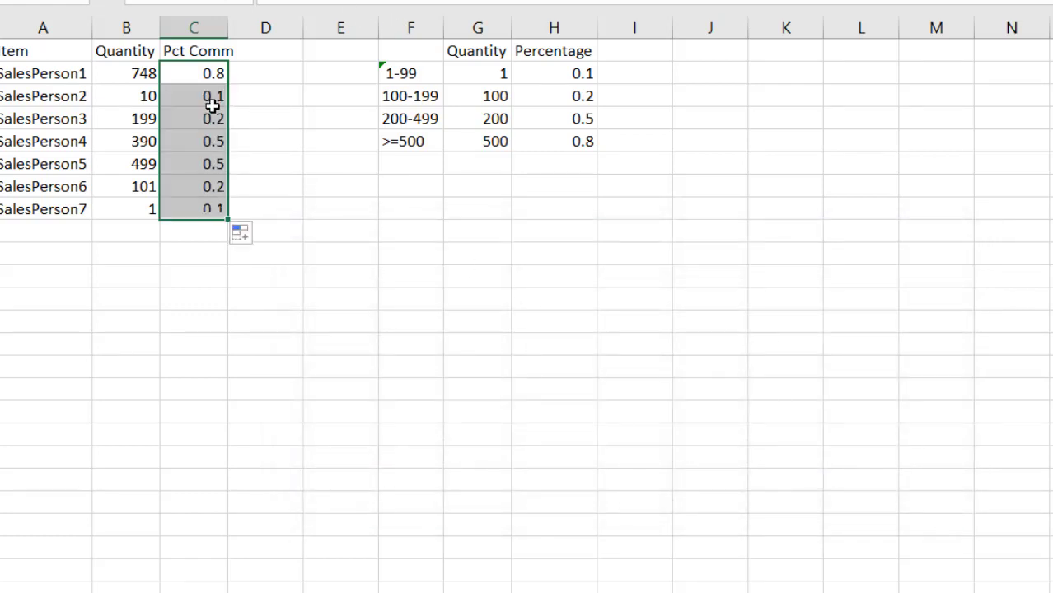
{"action": "left_click", "coordinate": [210, 97]}
{"action": "left_click", "coordinate": [194, 118]}
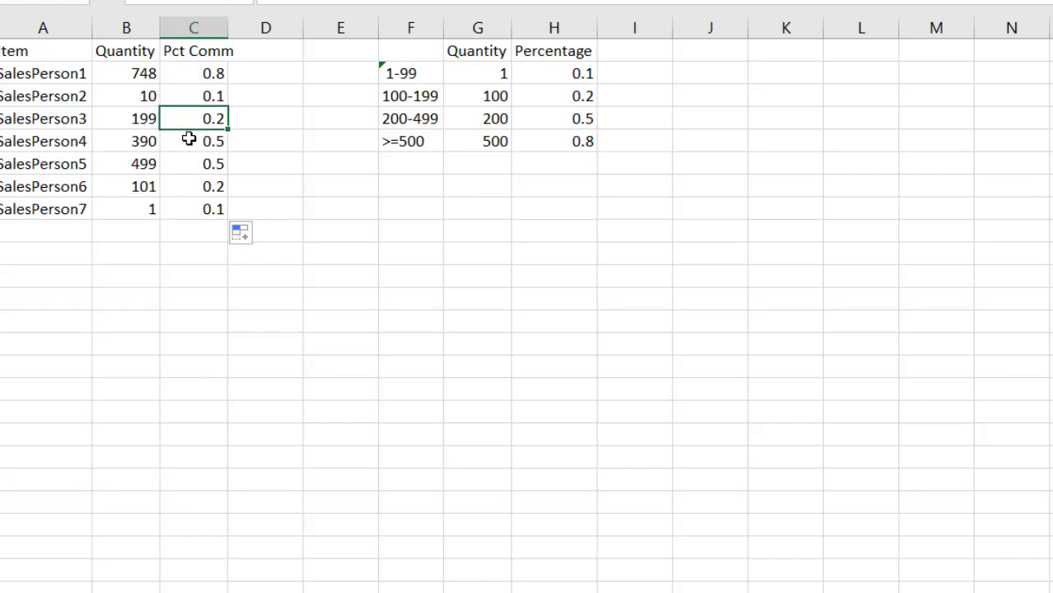
{"action": "left_click", "coordinate": [189, 141]}
{"action": "left_click", "coordinate": [192, 162]}
{"action": "left_click", "coordinate": [189, 183]}
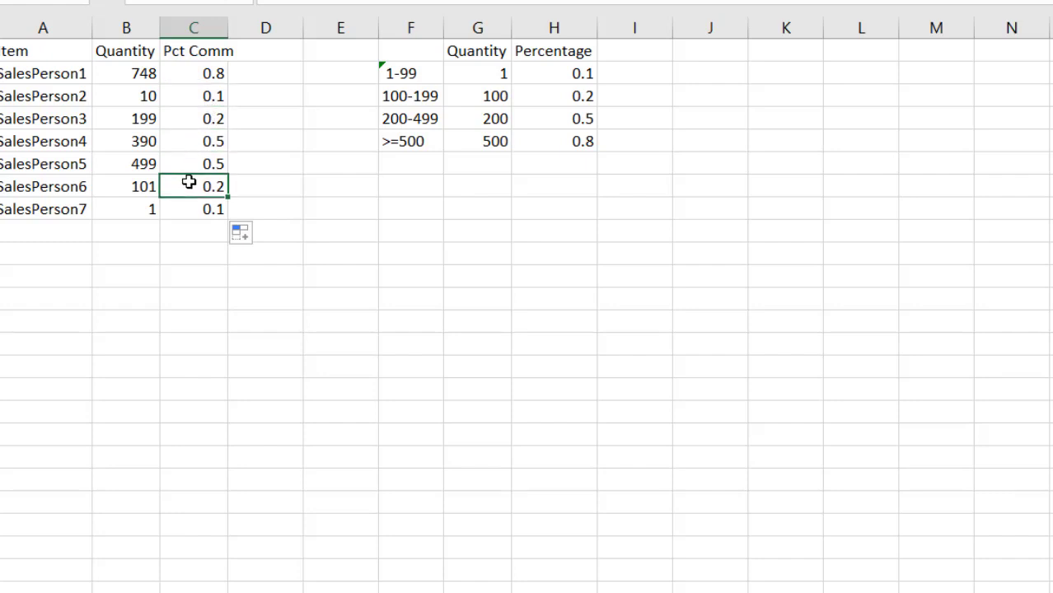
{"action": "left_click", "coordinate": [188, 209]}
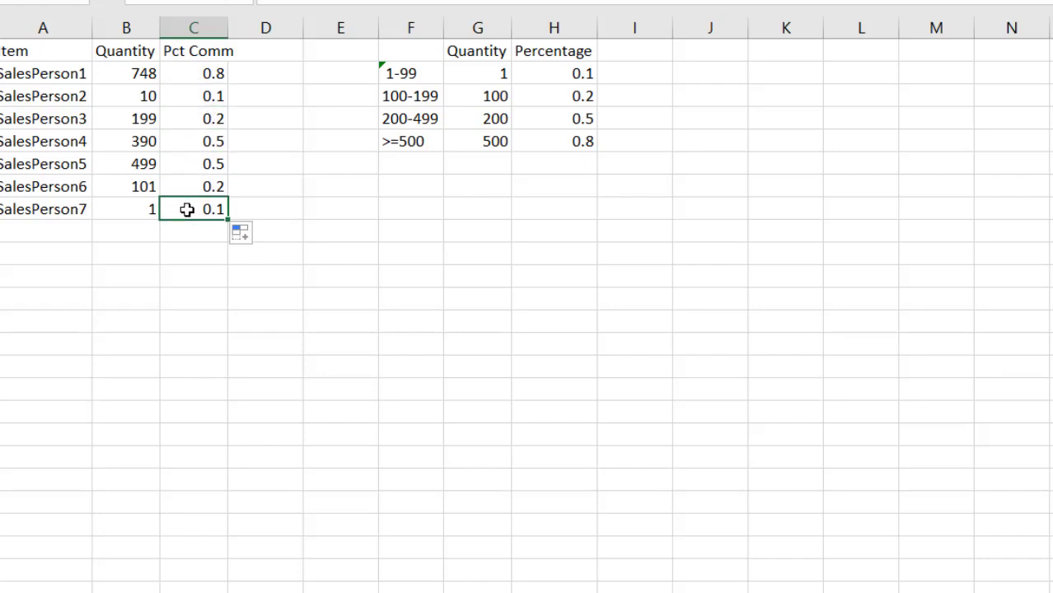
Verify commissions against the tiers: quantity 10 gives 0.1, 199 gives 0.2, 390 gives 0.5
{"action": "left_click", "coordinate": [133, 95]}
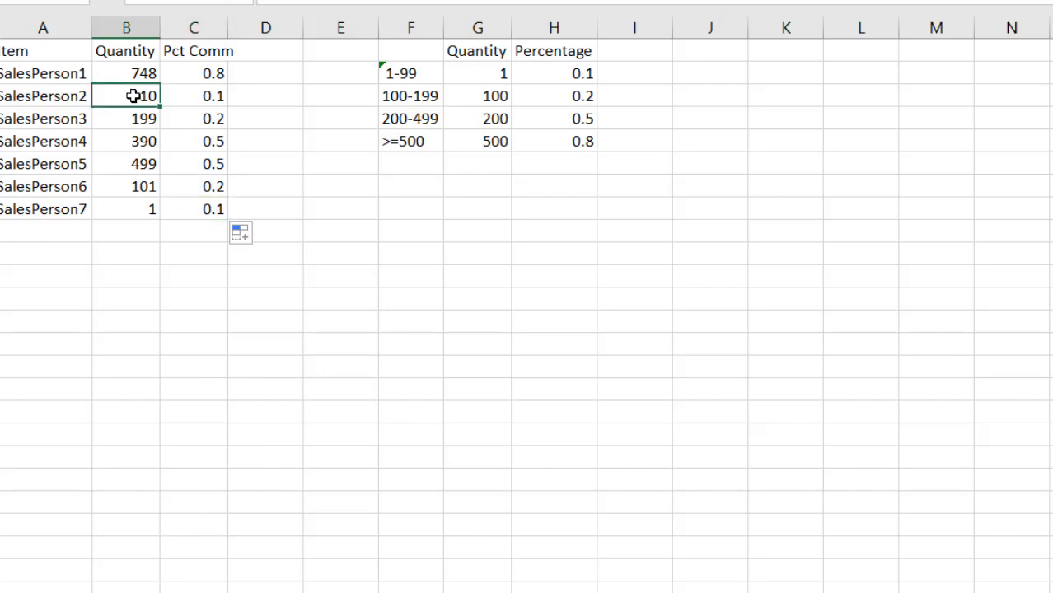
{"action": "left_click", "coordinate": [471, 78]}
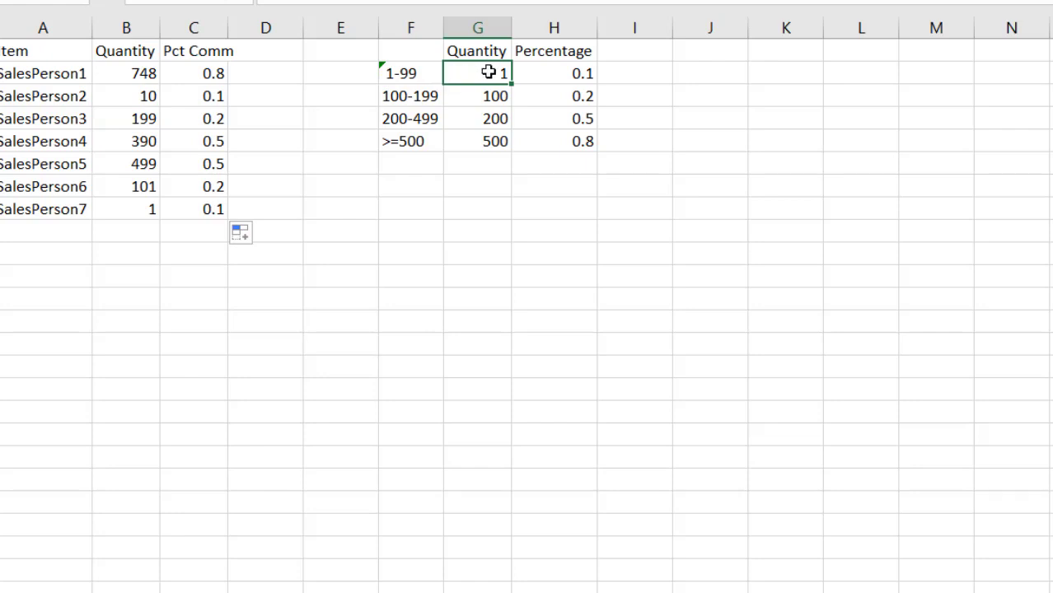
{"action": "left_click", "coordinate": [482, 96]}
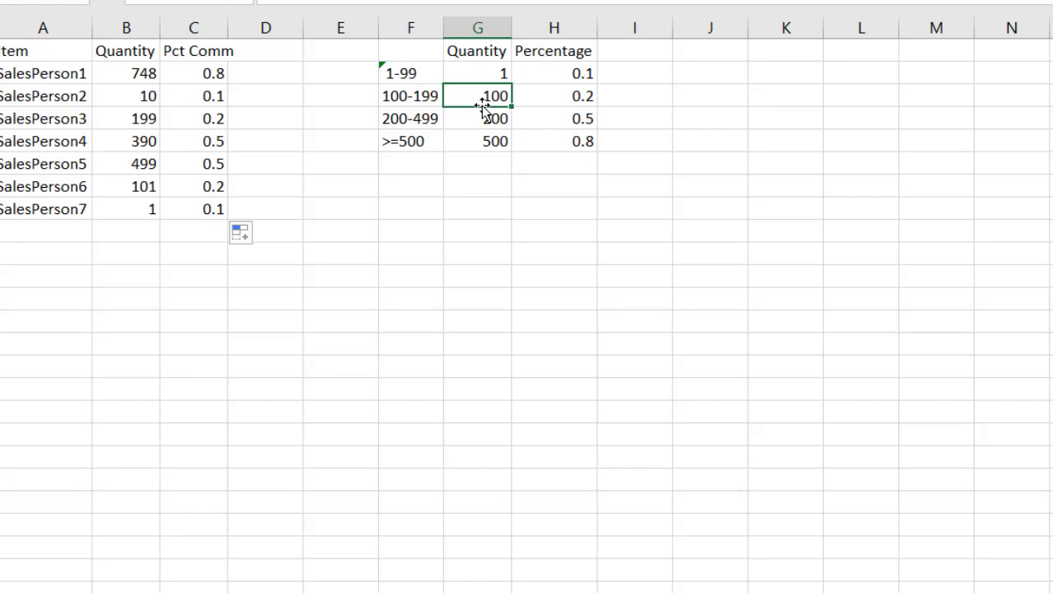
{"action": "left_click", "coordinate": [498, 73]}
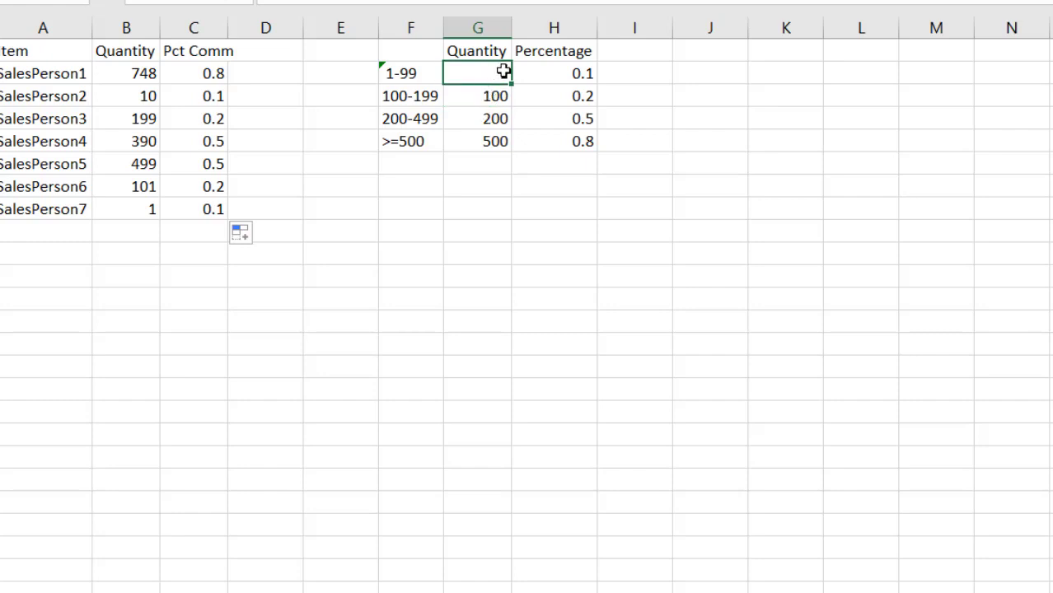
{"action": "left_click", "coordinate": [563, 70]}
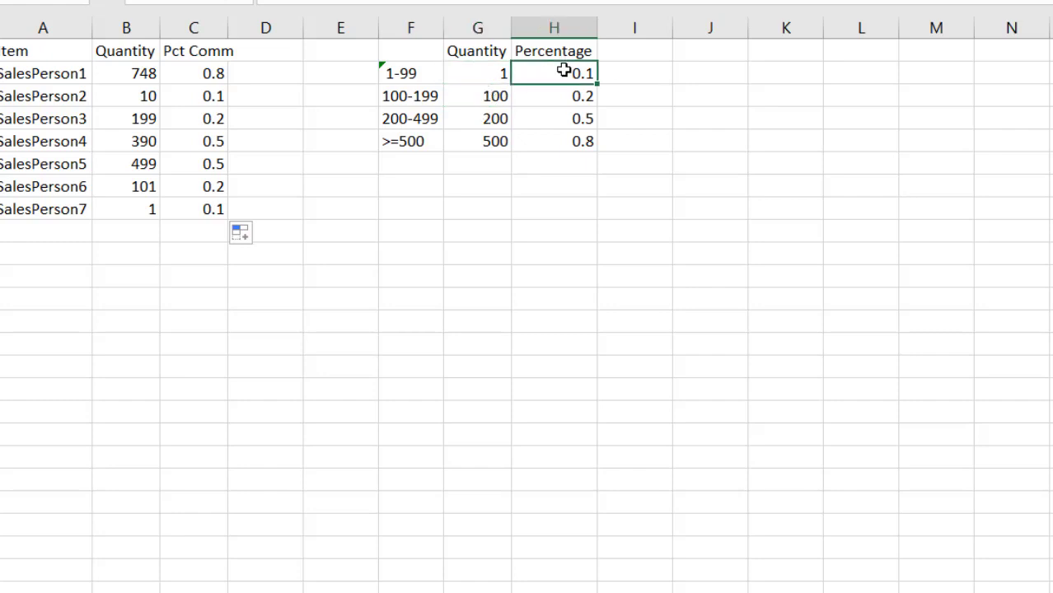
{"action": "left_click", "coordinate": [205, 93]}
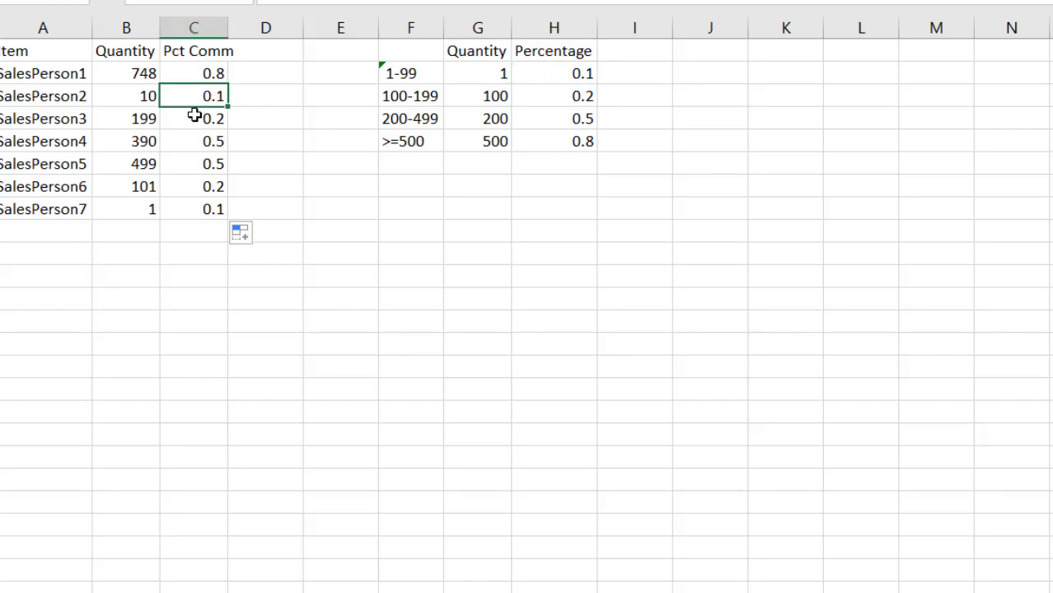
{"action": "left_click", "coordinate": [193, 116]}
{"action": "left_click", "coordinate": [130, 122]}
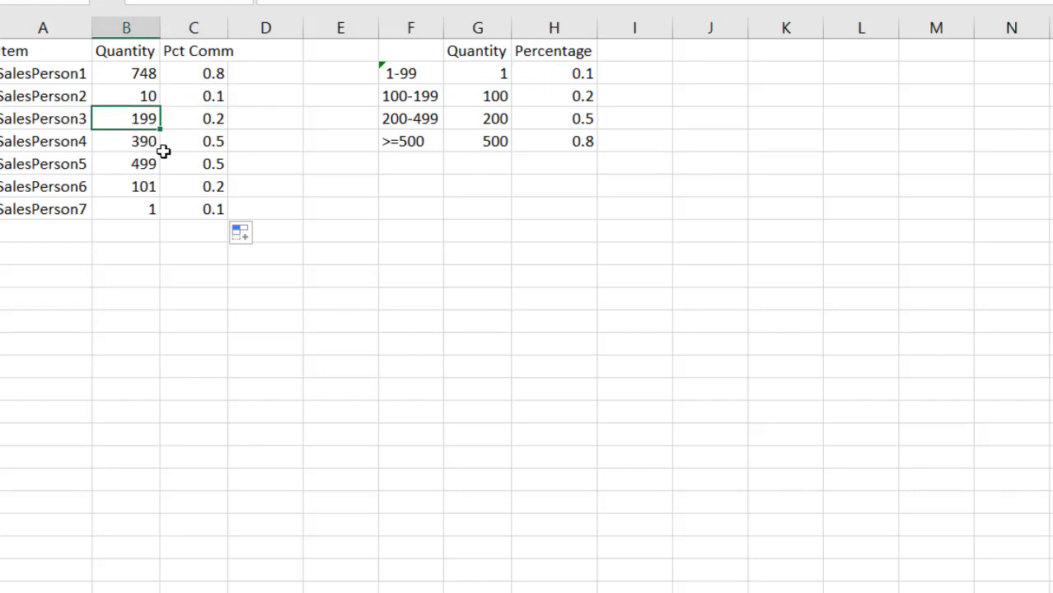
{"action": "left_click", "coordinate": [208, 124]}
{"action": "left_click", "coordinate": [136, 143]}
{"action": "type", "text": "390"}
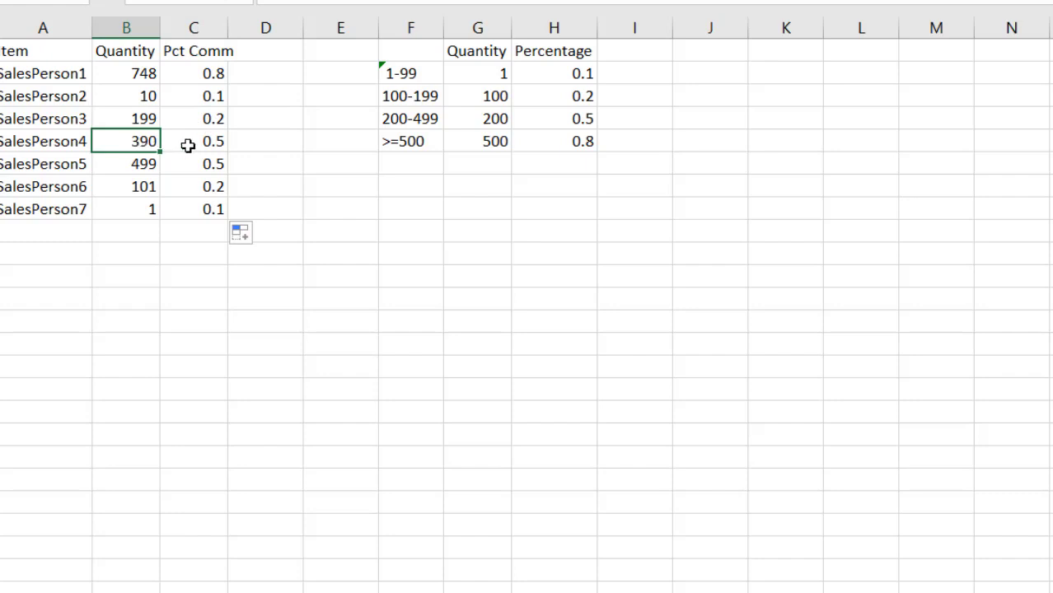
{"action": "left_click", "coordinate": [188, 146]}
{"action": "left_click", "coordinate": [152, 168]}
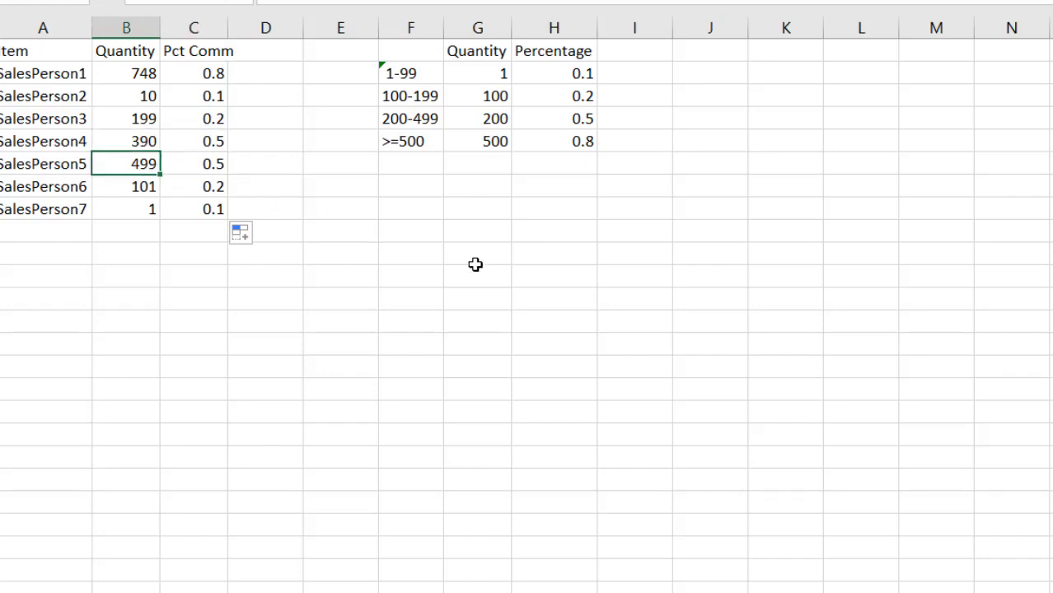
{"action": "left_click", "coordinate": [191, 78]}
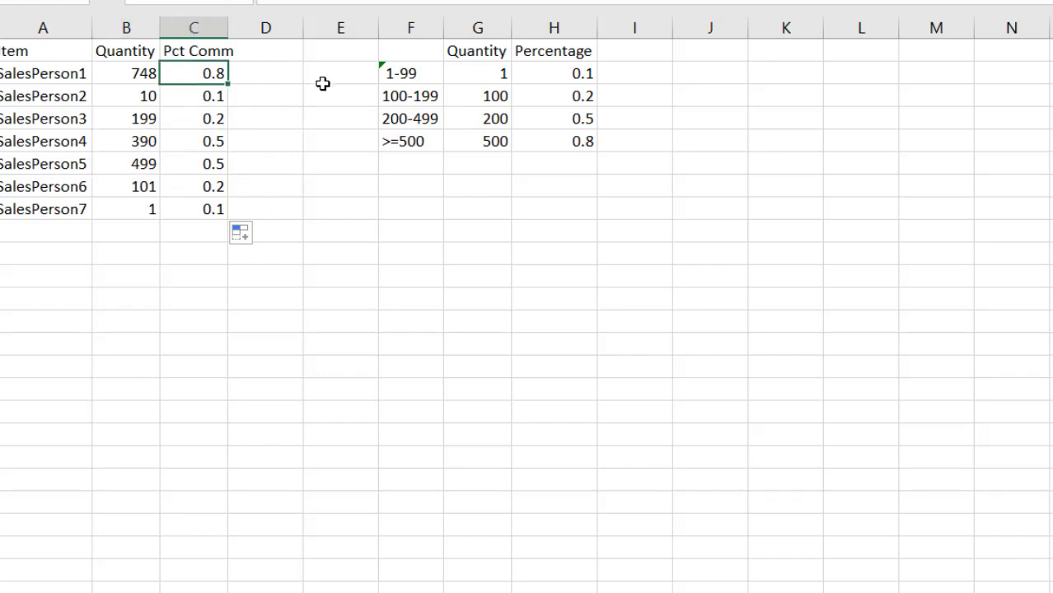